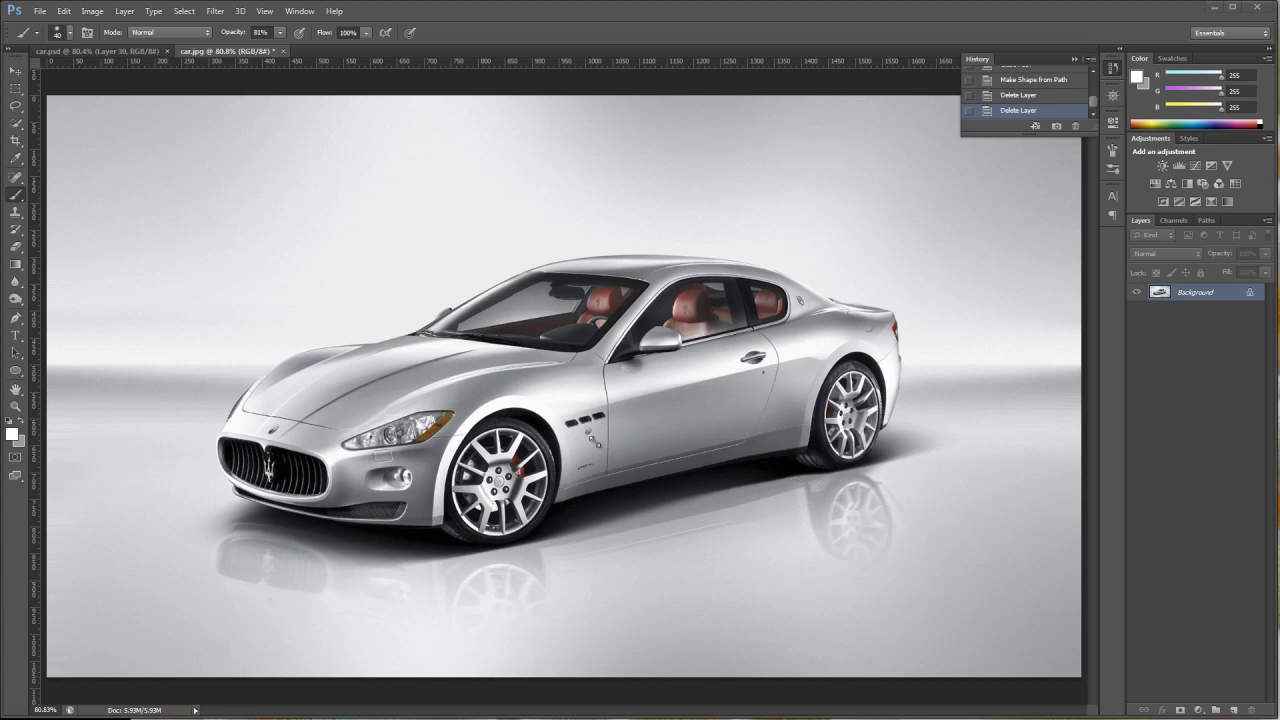
# Switch to the finished car.psd example showing the white sports-car illustration
pyautogui.click(91, 50)
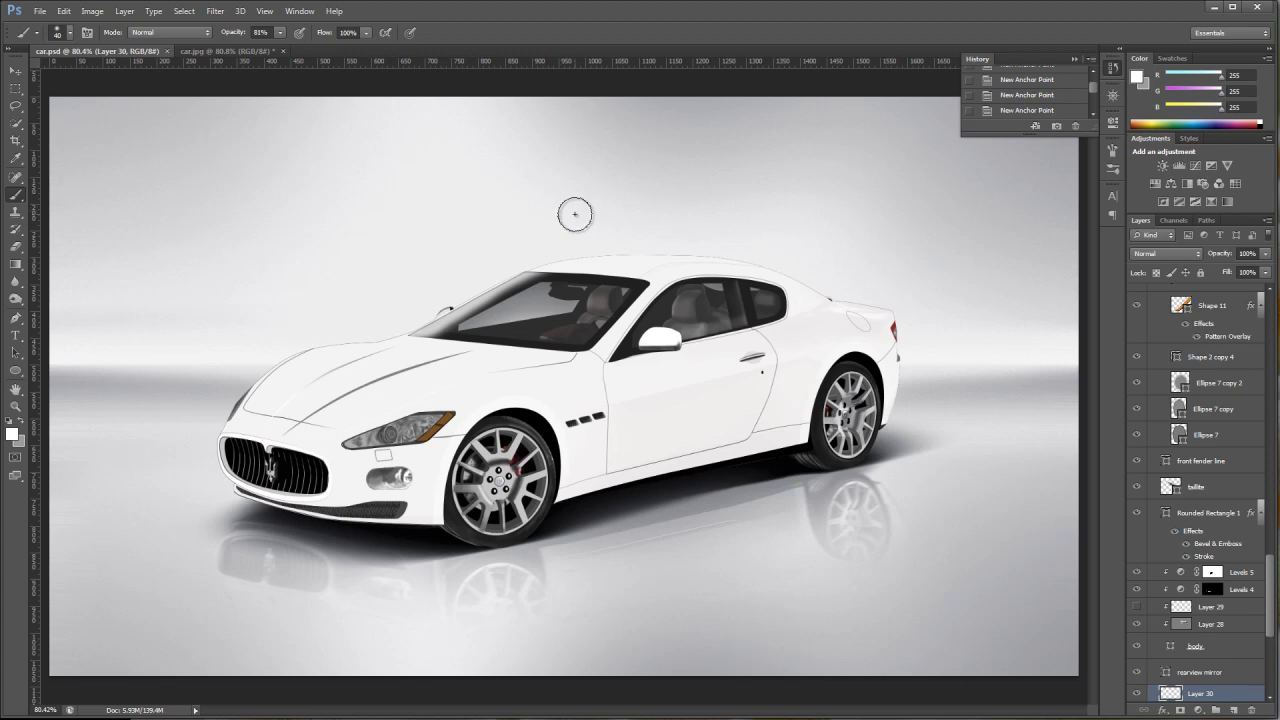
# Return to car.jpg, create a new layer group above Background, and set its blend mode to Color
pyautogui.click(236, 52)
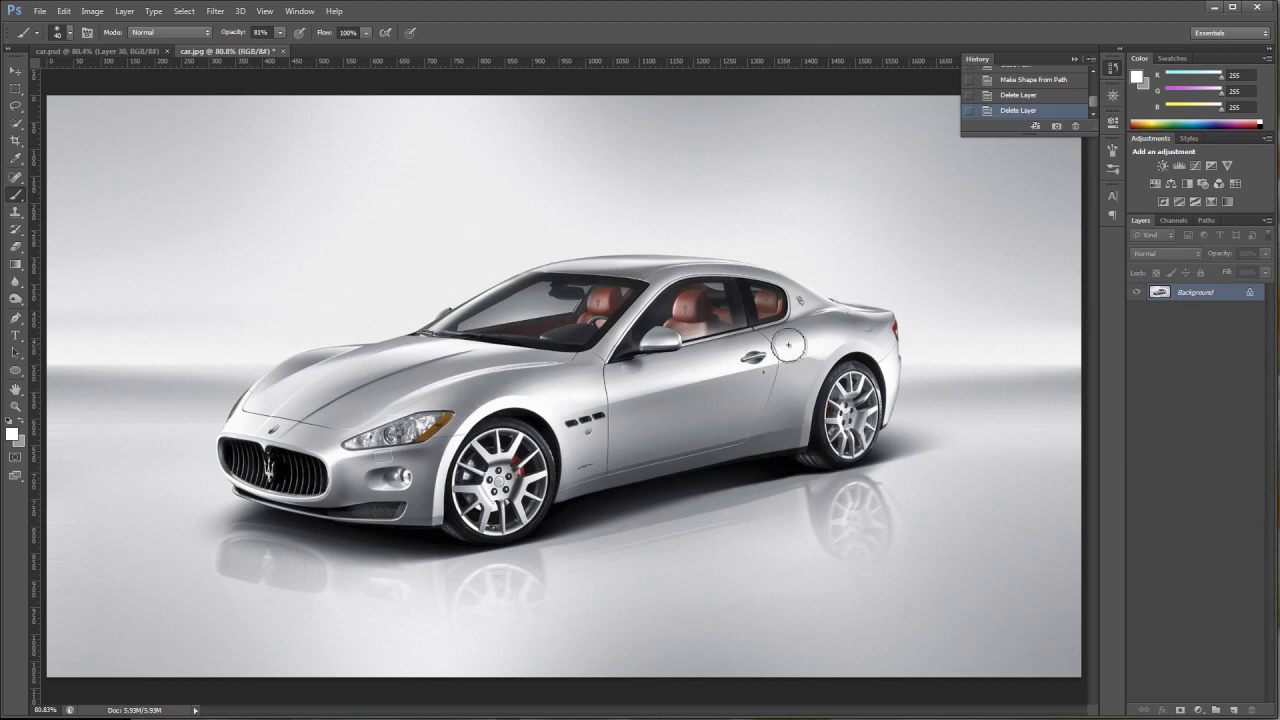
pyautogui.click(1216, 711)
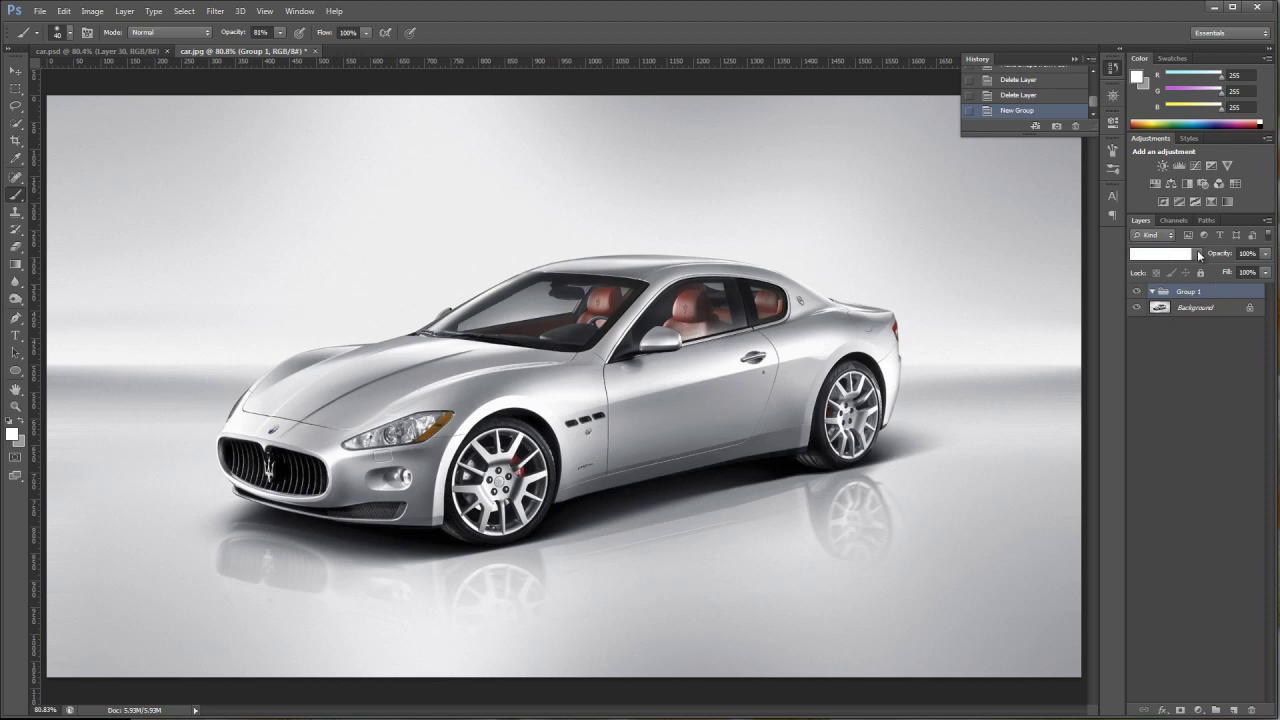
pyautogui.click(1197, 254)
pyautogui.click(1164, 609)
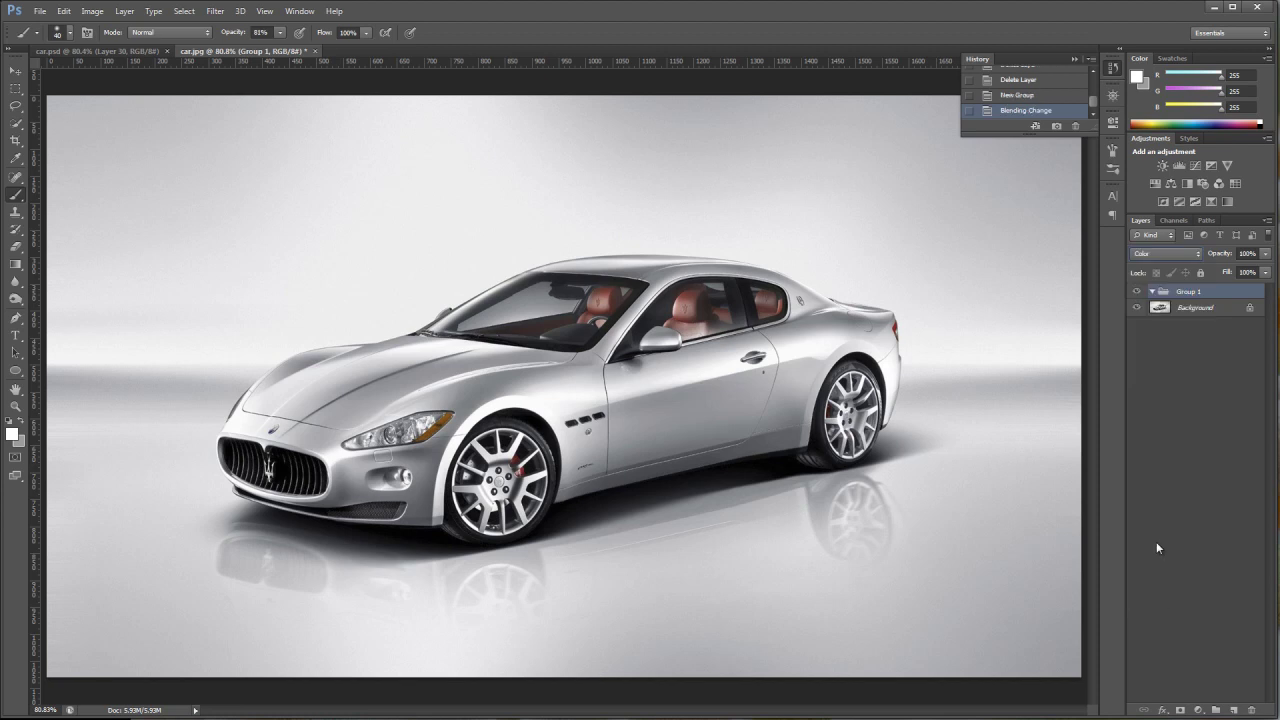
# Select the Pen Tool and open its tool mode dropdown in the options bar
pyautogui.click(16, 319)
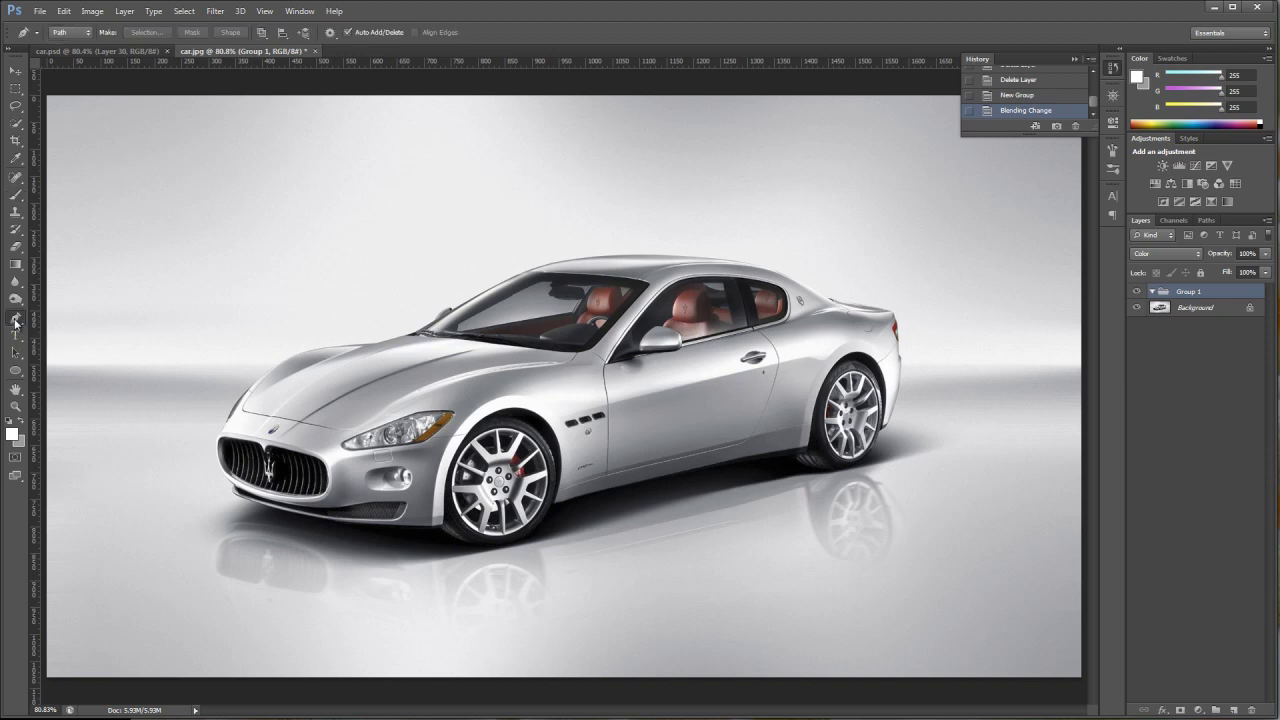
pyautogui.click(88, 35)
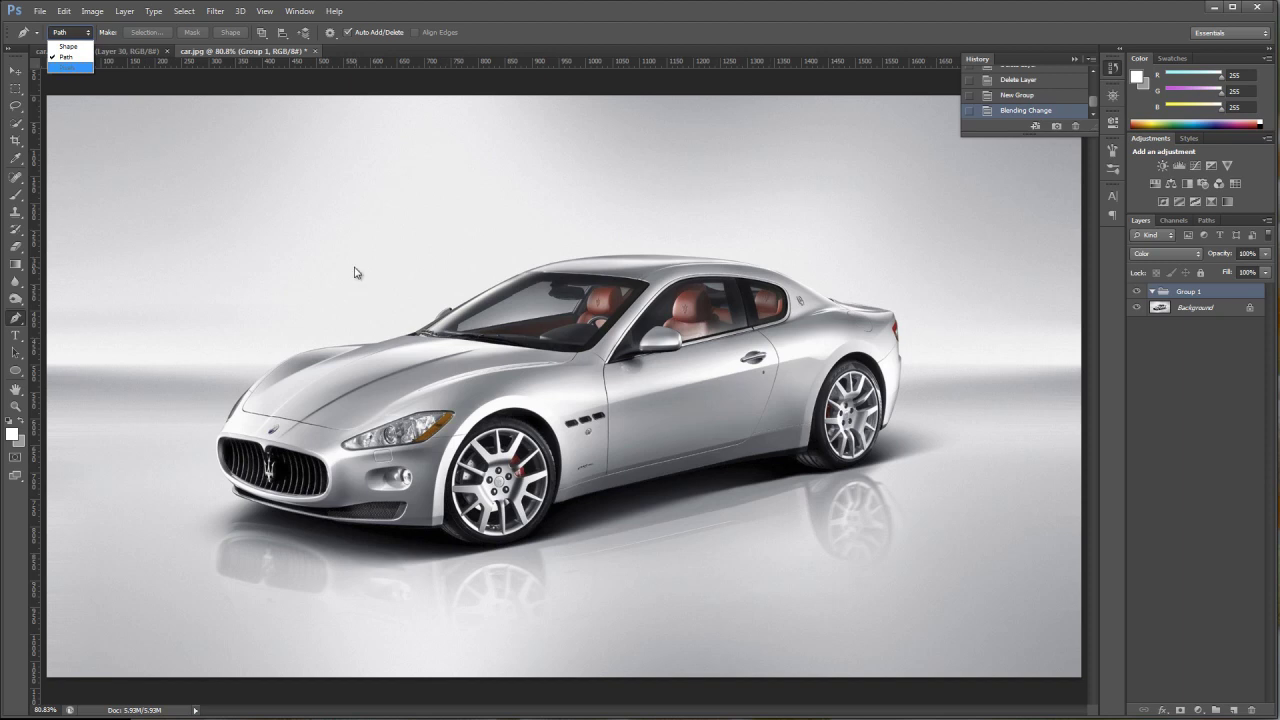
# In Shape mode, draw a closed four-anchor rounded shape, creating Shape 1
pyautogui.click(74, 47)
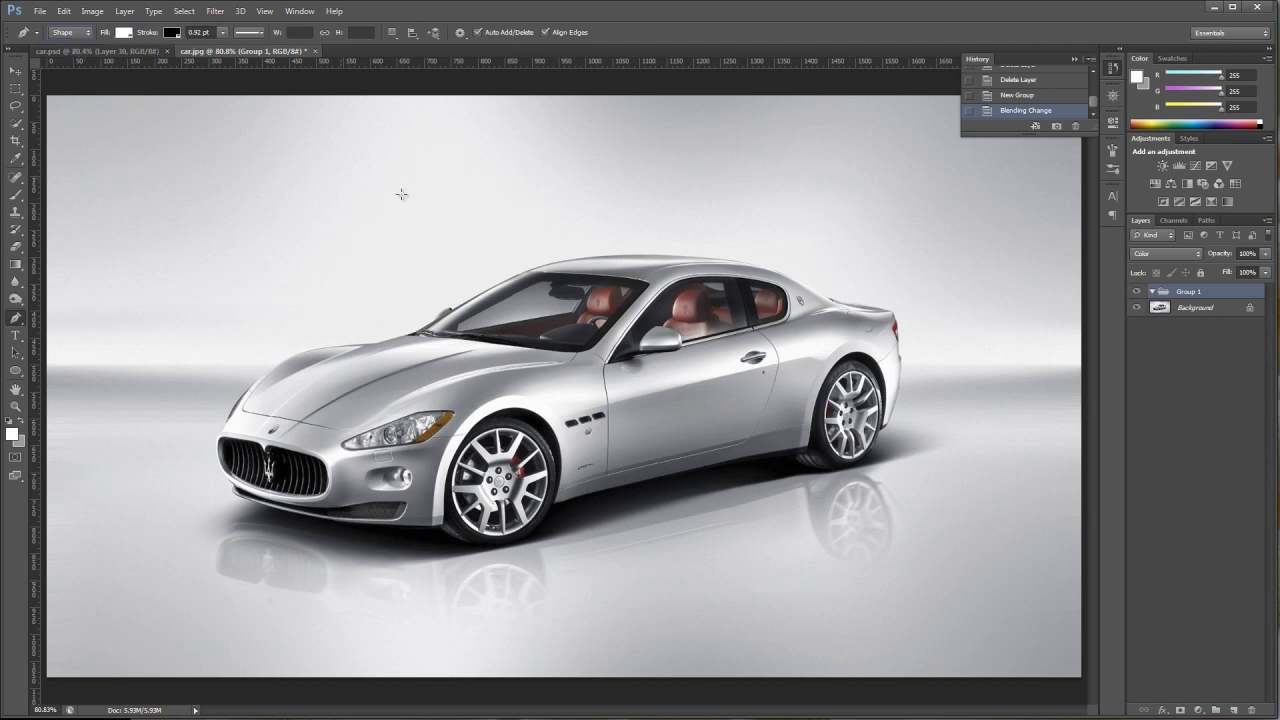
pyautogui.moveTo(276, 189); pyautogui.dragTo(308, 244)
pyautogui.click(241, 279)
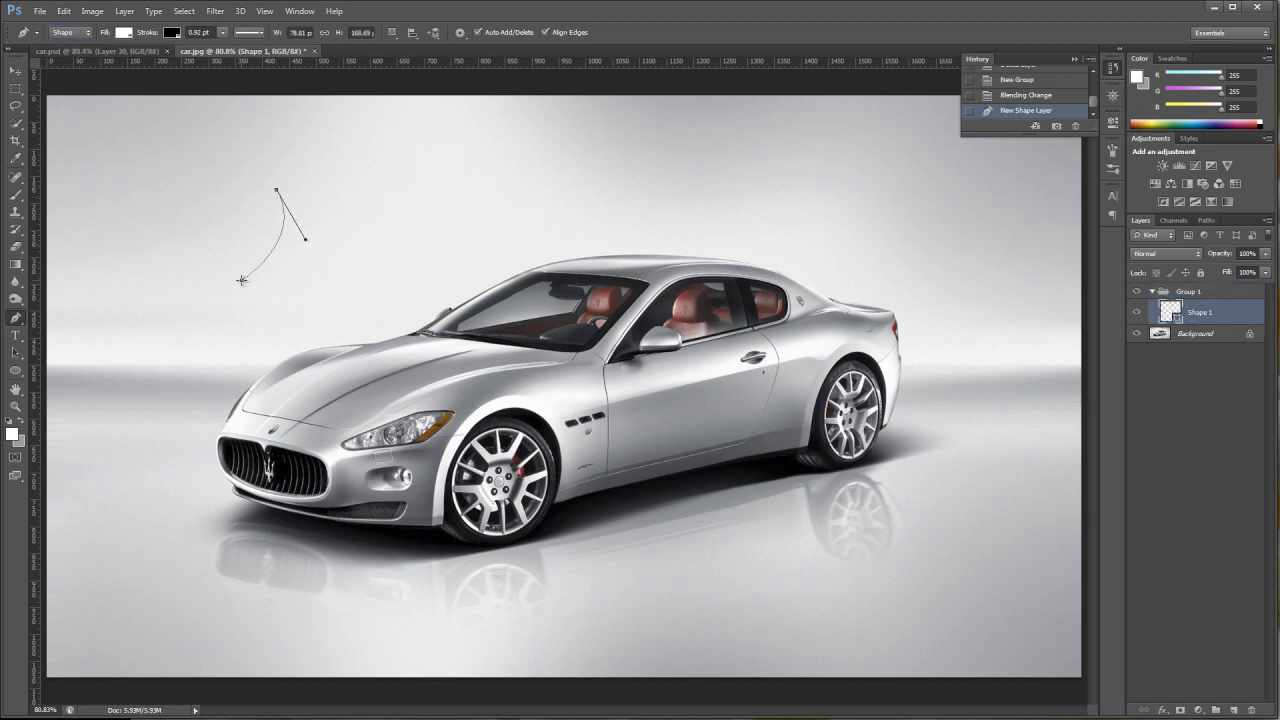
pyautogui.click(201, 208)
pyautogui.click(278, 190)
# Hide the Background photo, then preview a red fill for Shape 1 and cancel it
pyautogui.click(1136, 333)
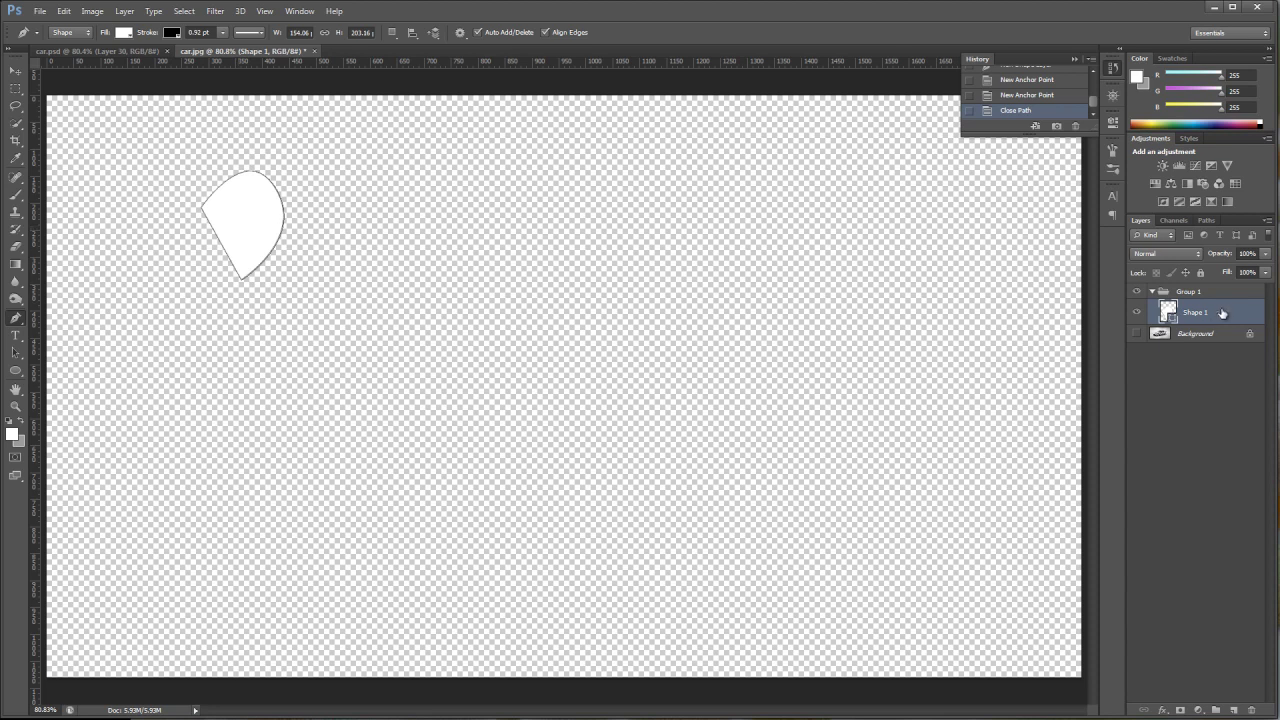
pyautogui.doubleClick(1169, 314)
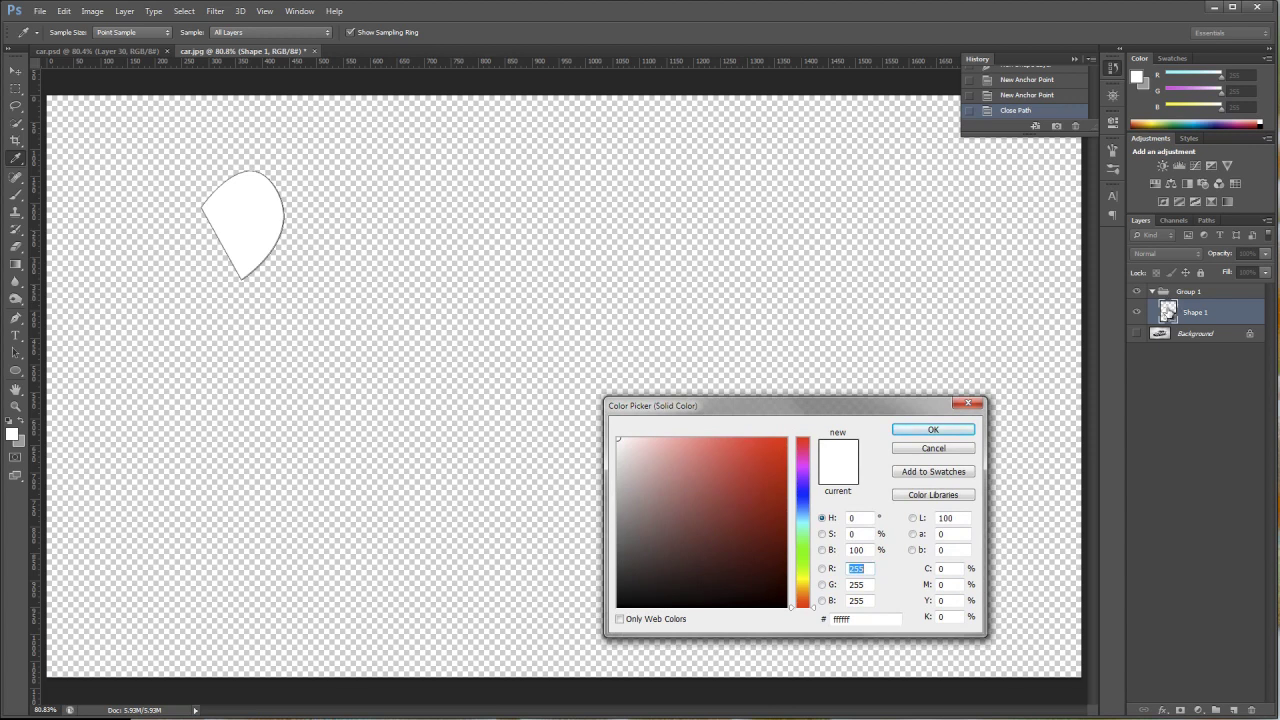
pyautogui.click(738, 480)
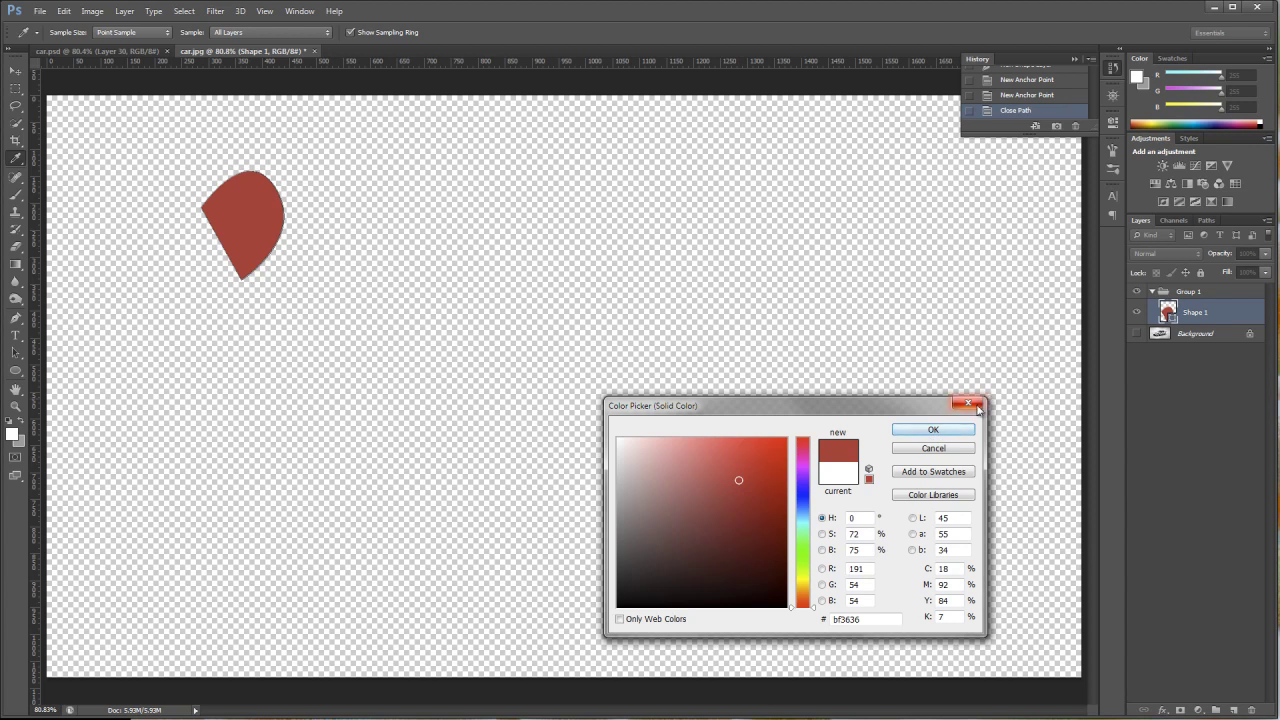
pyautogui.click(970, 404)
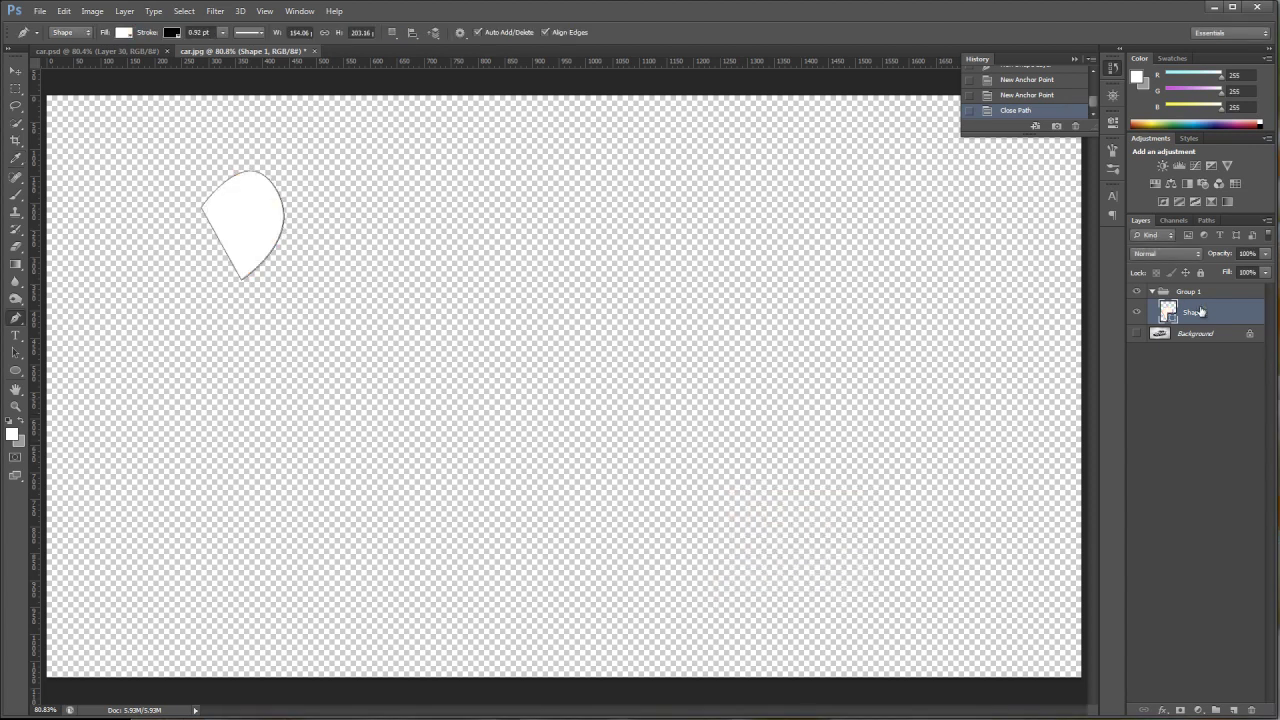
# Show the Background photo again and select the Background layer
pyautogui.click(1136, 333)
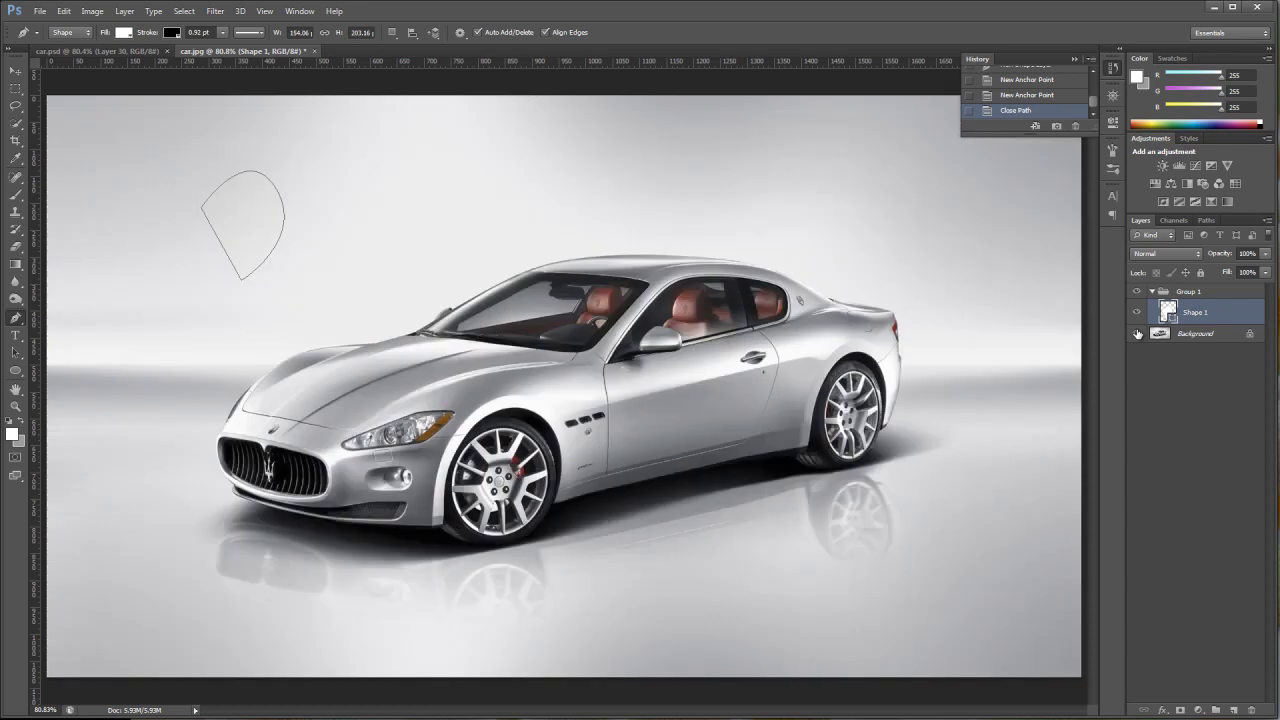
pyautogui.click(1212, 335)
pyautogui.click(1206, 316)
pyautogui.click(1198, 335)
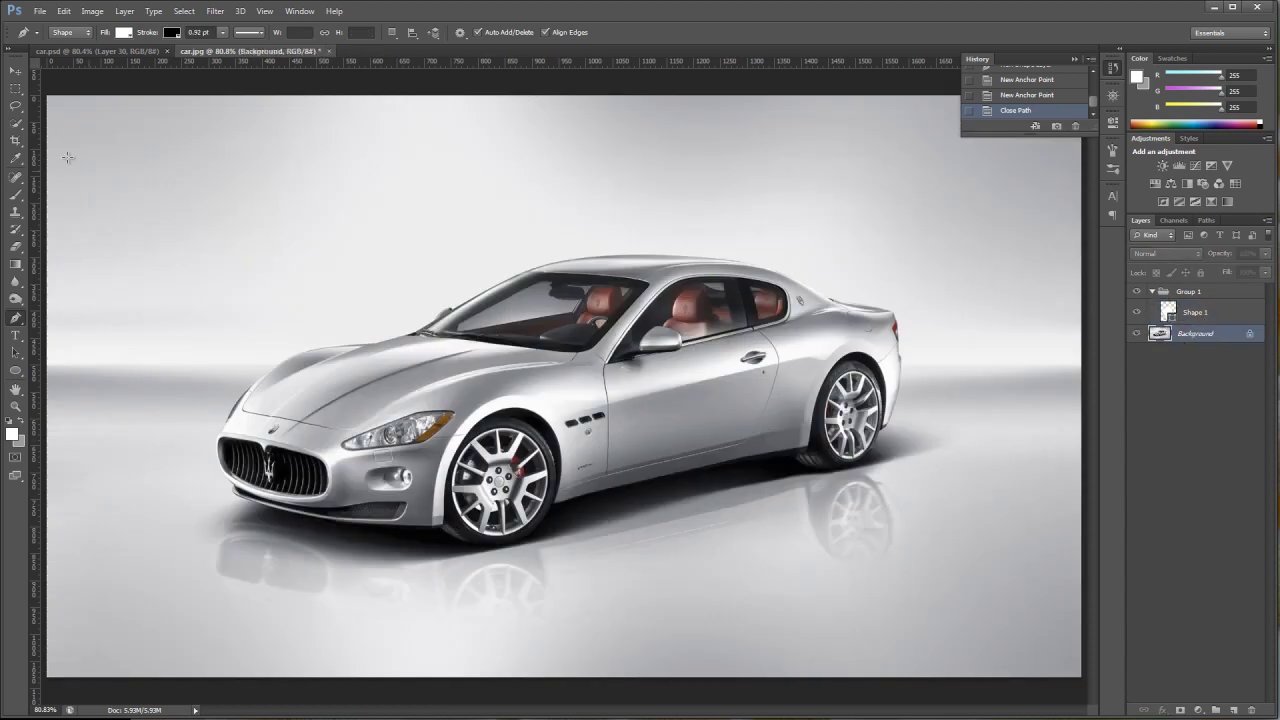
# Set the pen to Path mode and duplicate Background into a Background copy
pyautogui.click(90, 40)
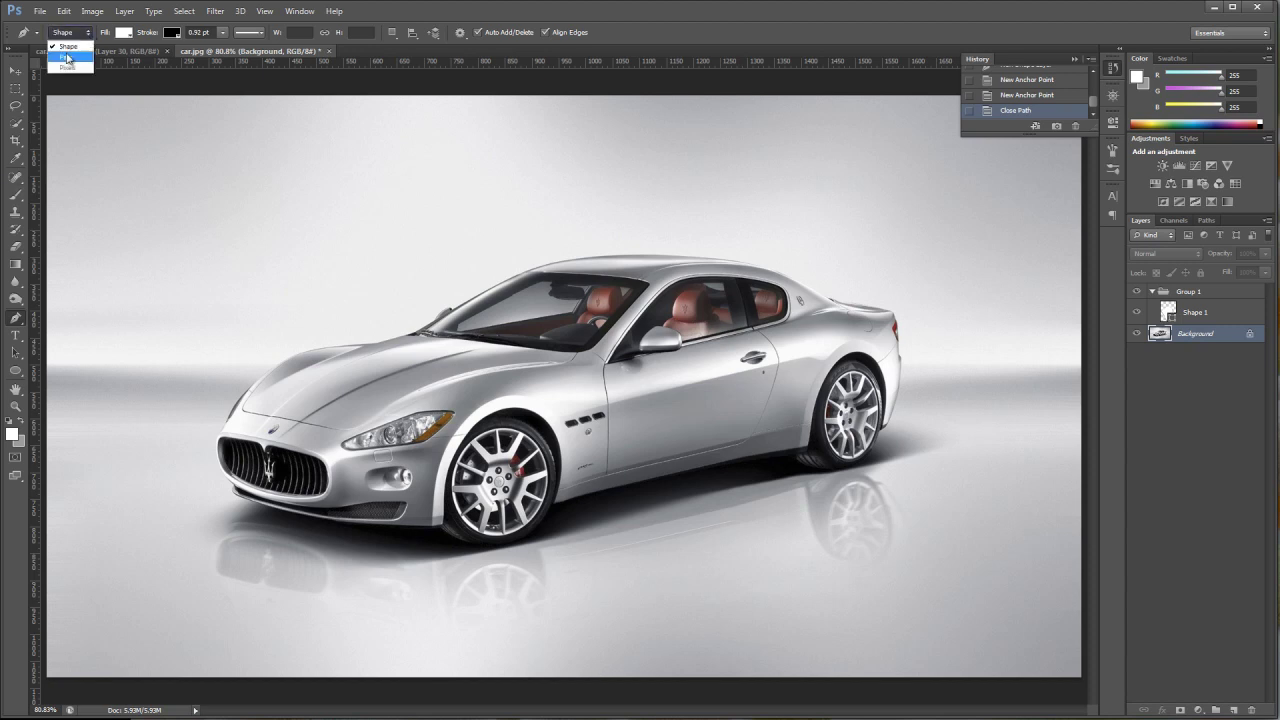
pyautogui.click(67, 57)
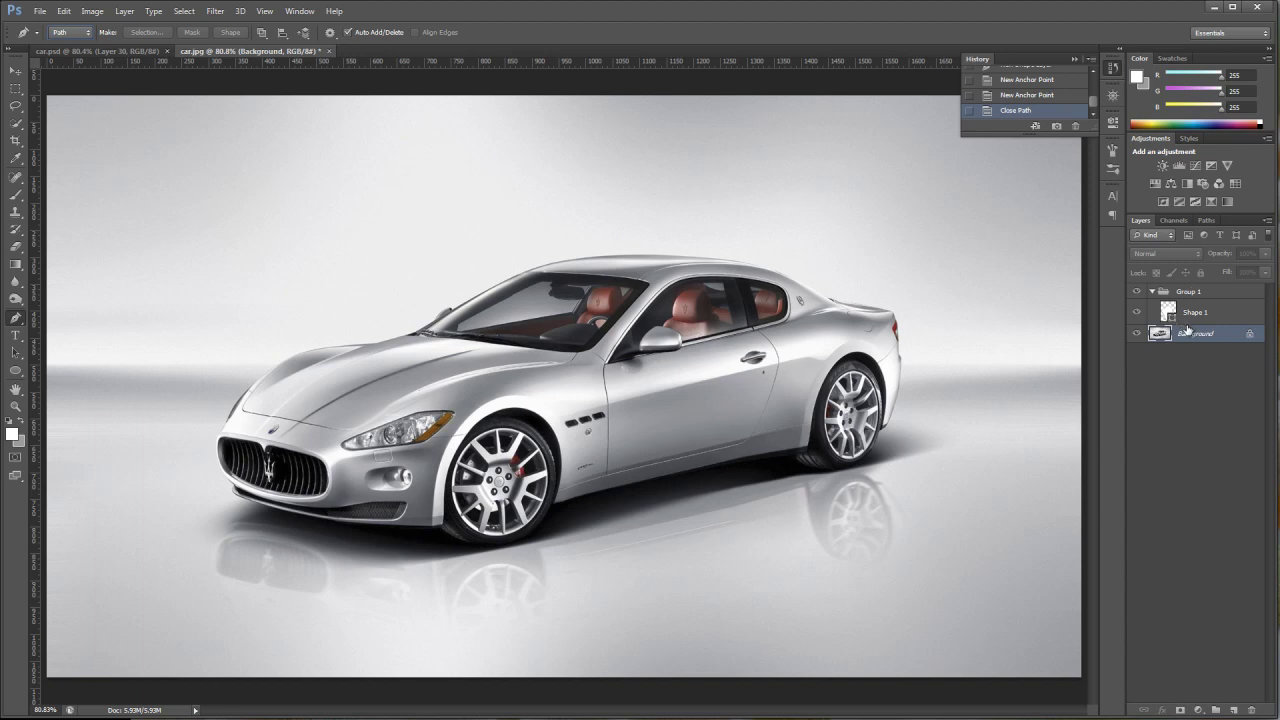
pyautogui.moveTo(1194, 333); pyautogui.dragTo(1234, 707)
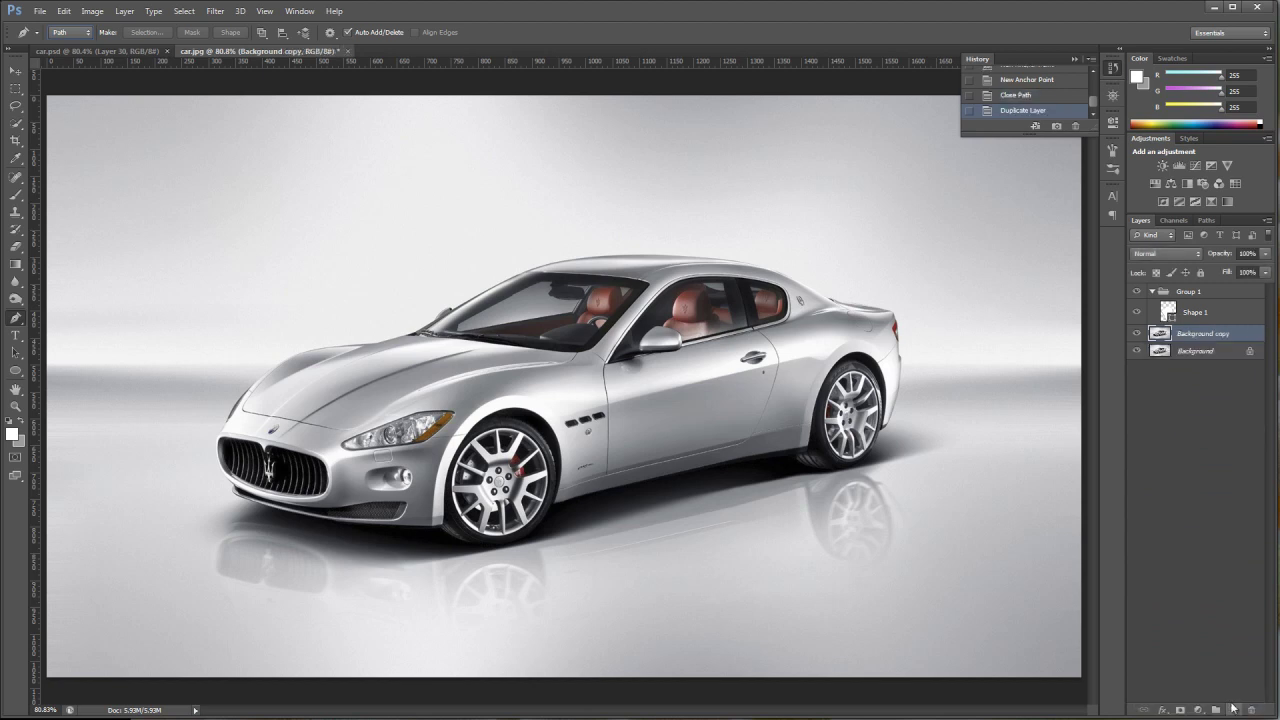
# Hide both Background layers, draw a closed triangle path, and open the Make Selection dialog
pyautogui.click(1137, 351)
pyautogui.click(345, 208)
pyautogui.click(396, 278)
pyautogui.click(291, 290)
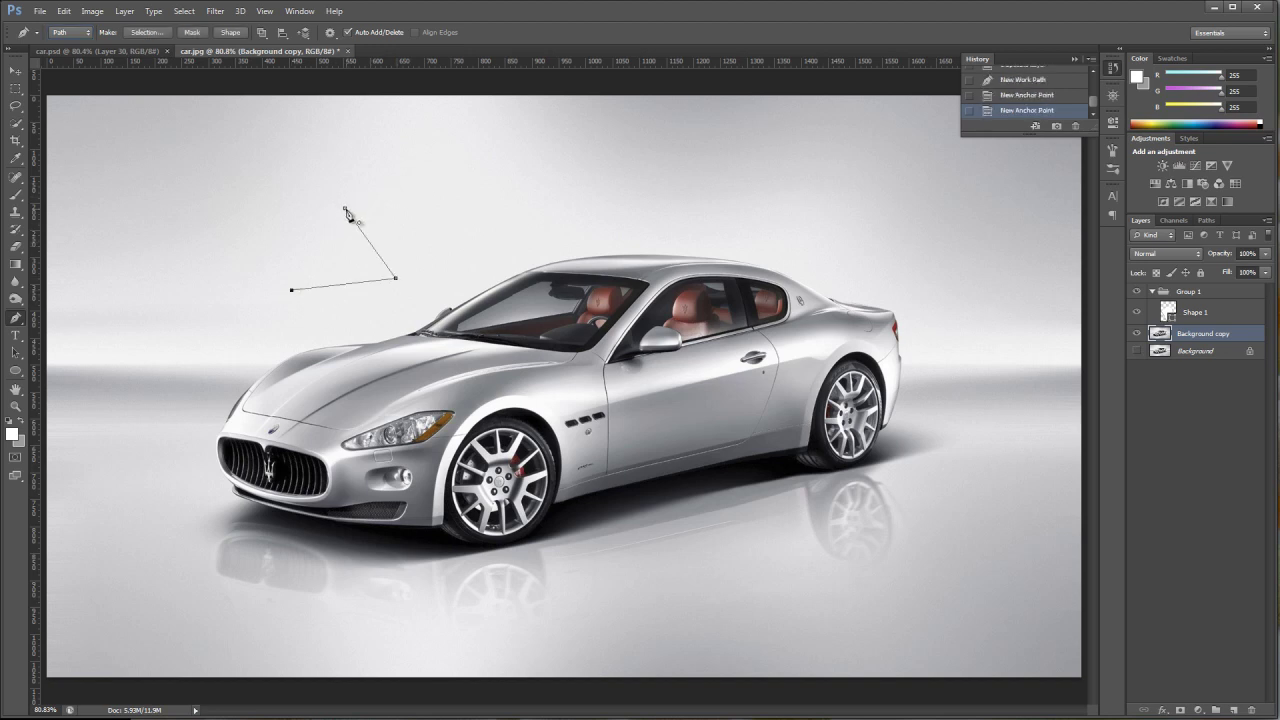
pyautogui.click(345, 209)
pyautogui.click(1136, 334)
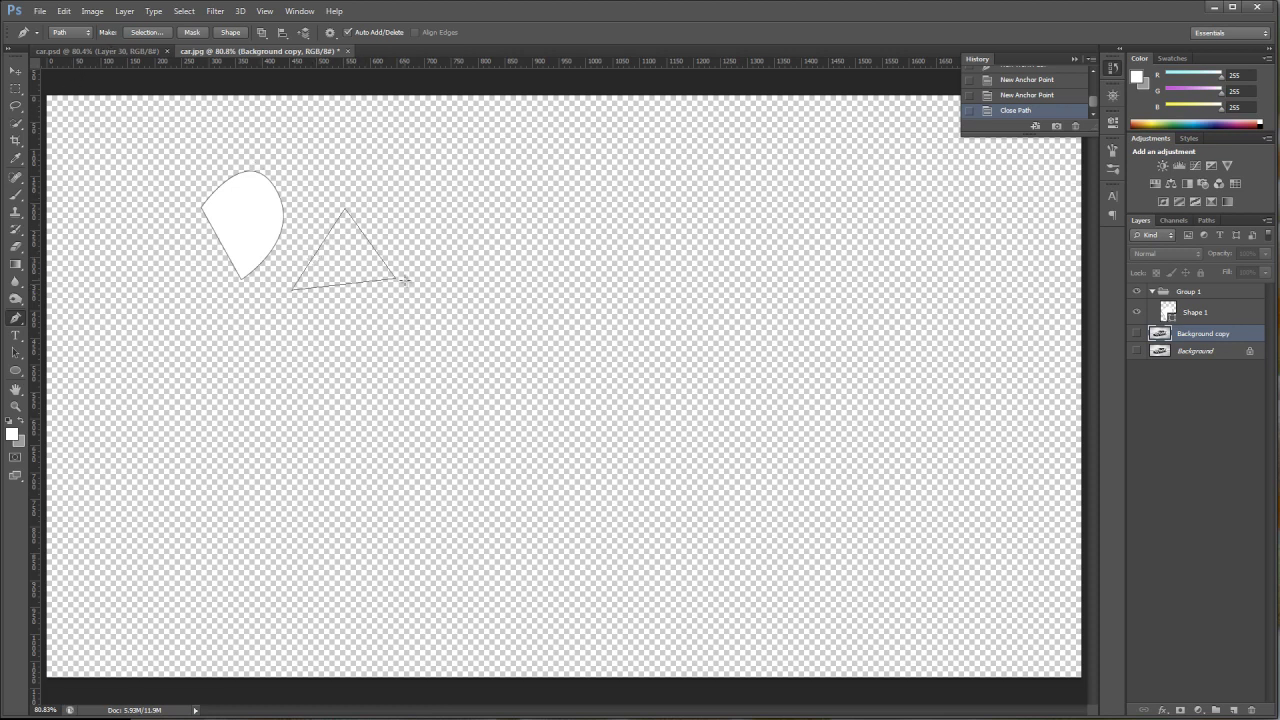
pyautogui.click(146, 33)
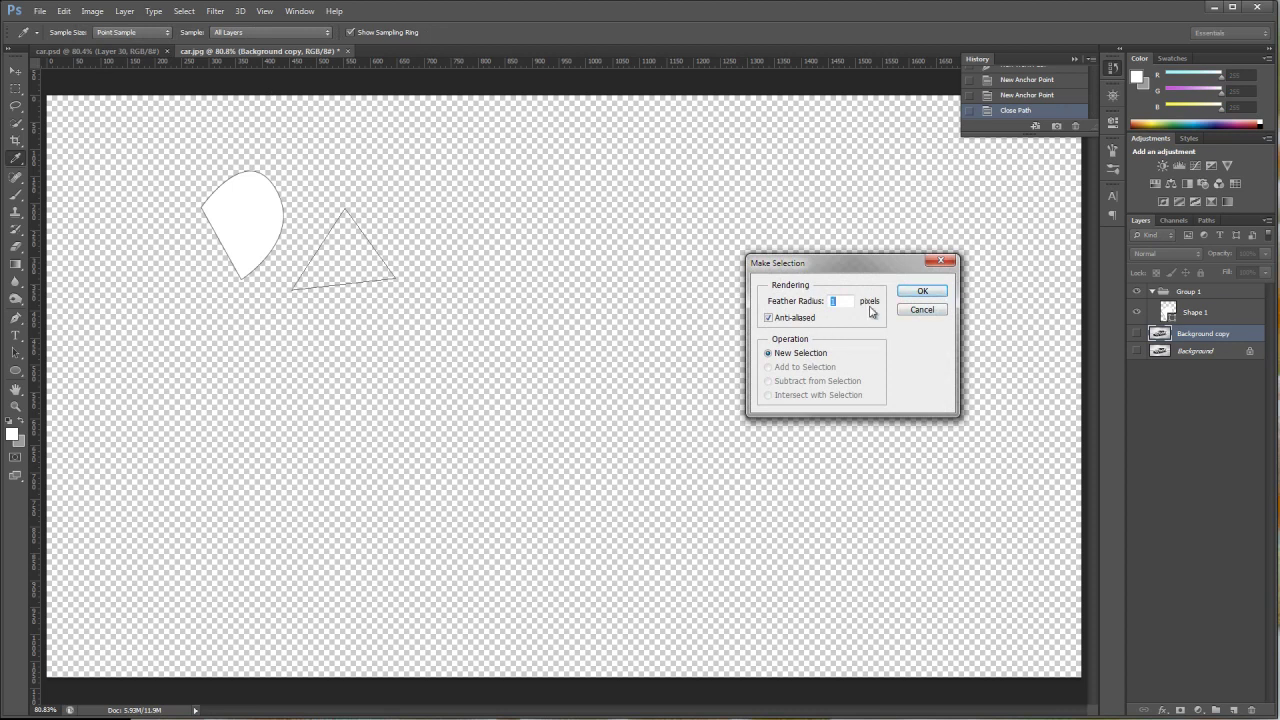
# After trying and undoing selection and mask, convert the triangle path into white-filled Shape 2
pyautogui.click(921, 291)
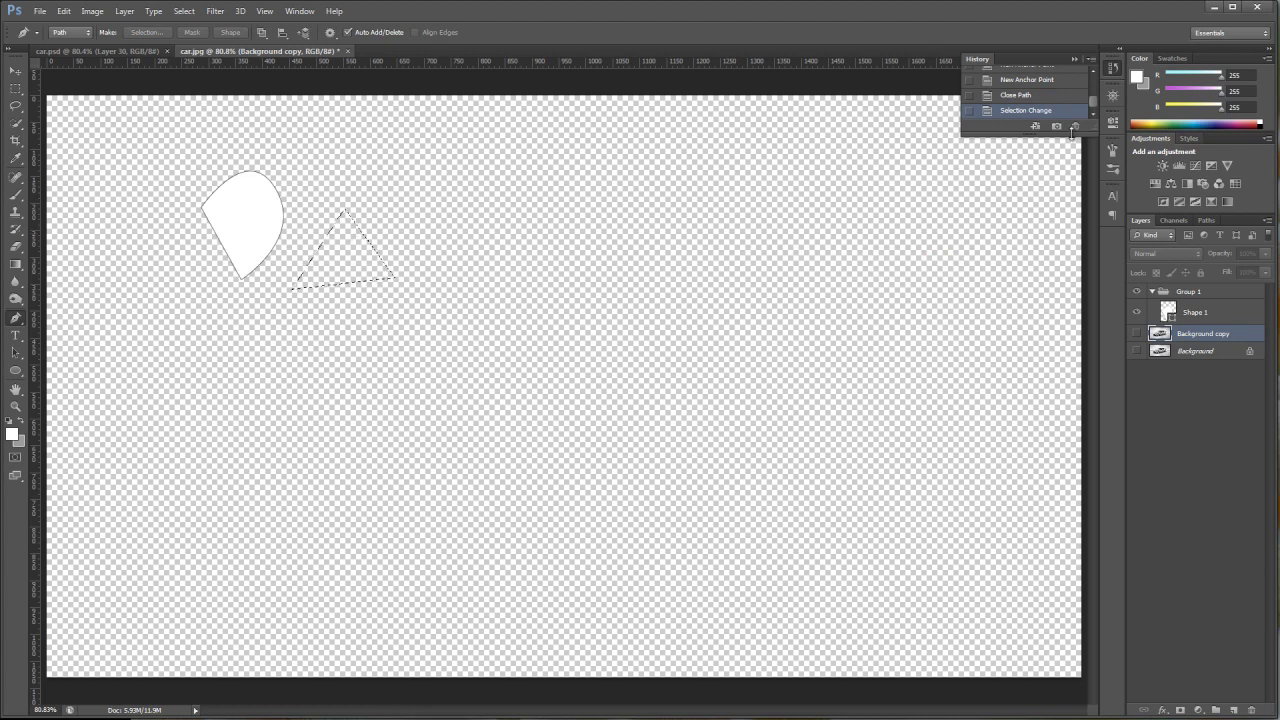
pyautogui.click(1015, 95)
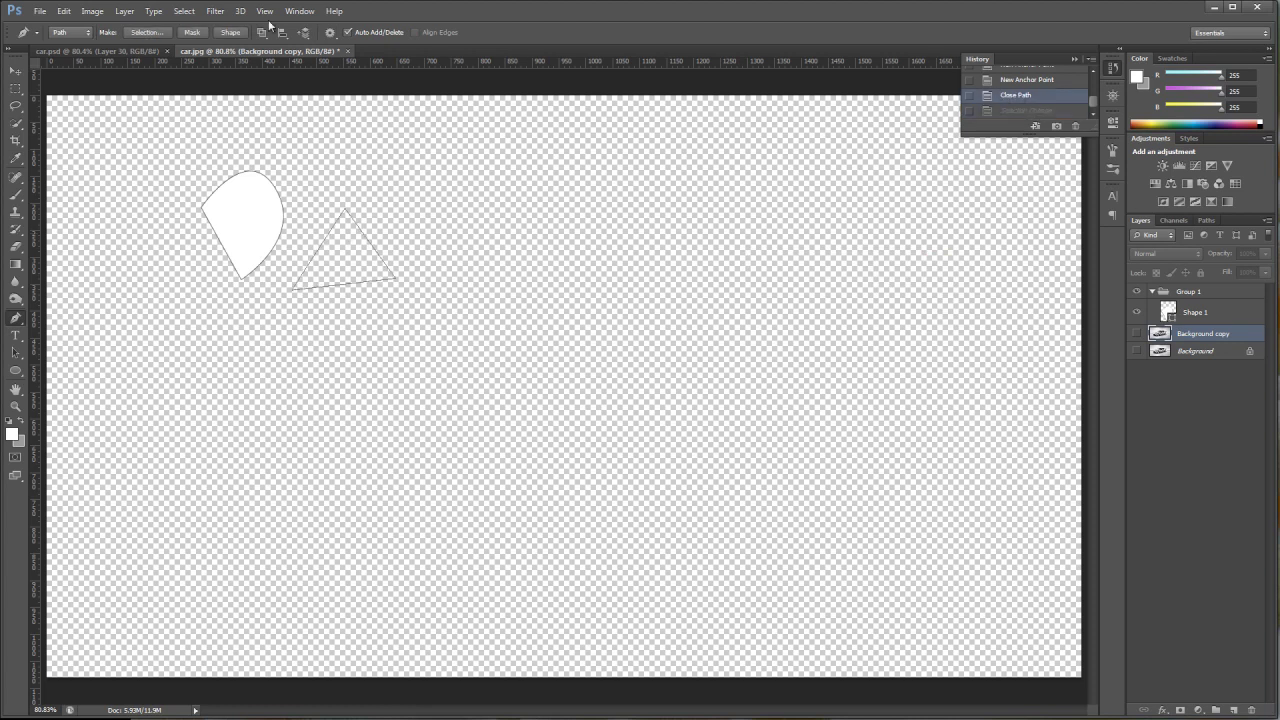
pyautogui.click(193, 32)
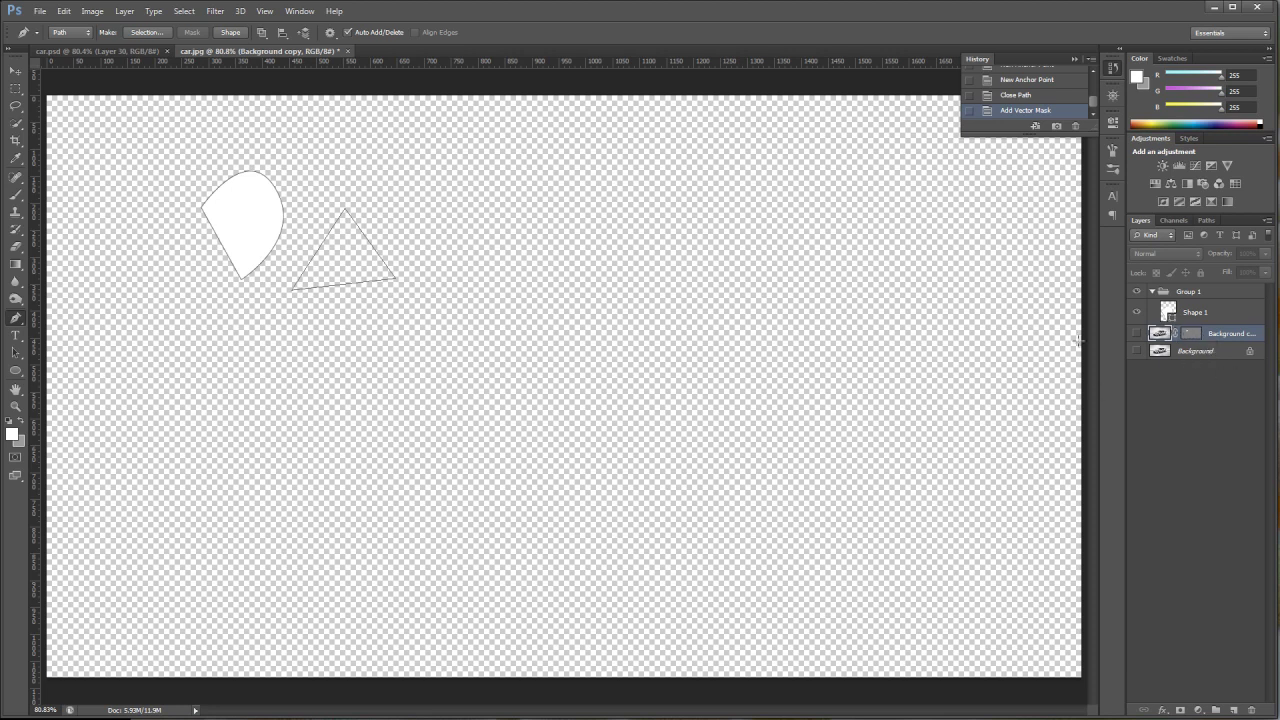
pyautogui.click(1015, 96)
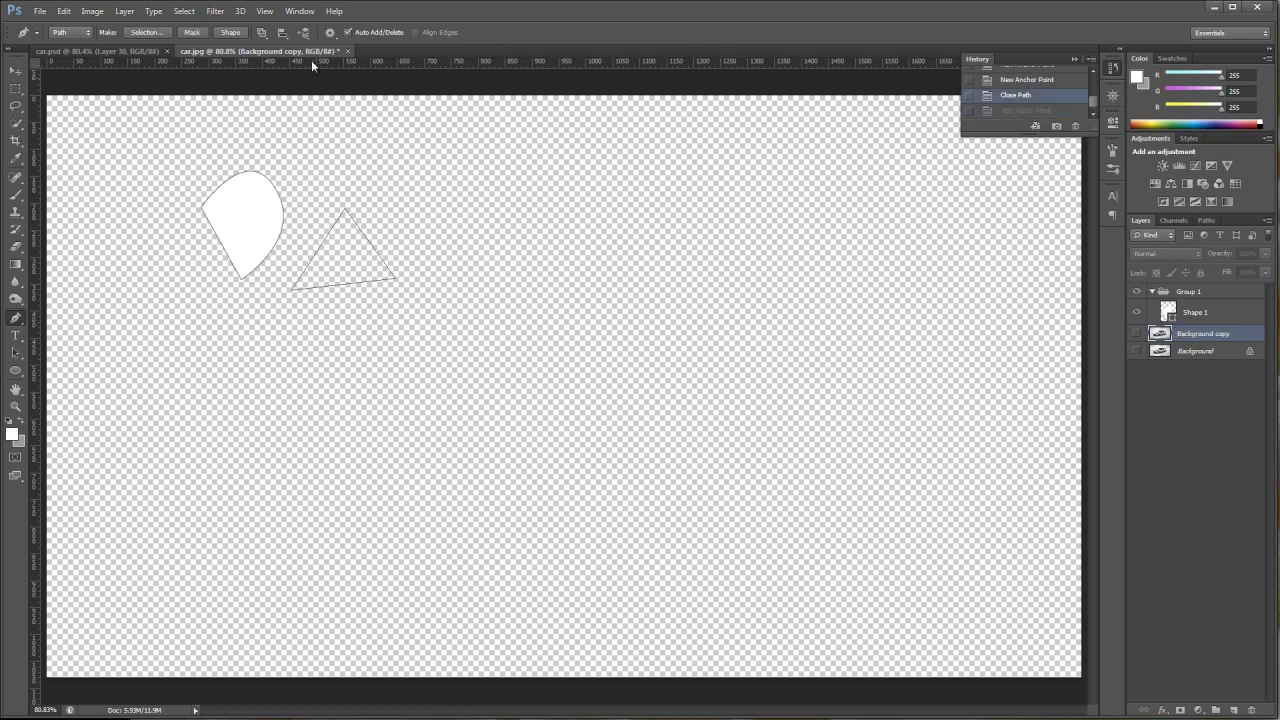
pyautogui.click(231, 33)
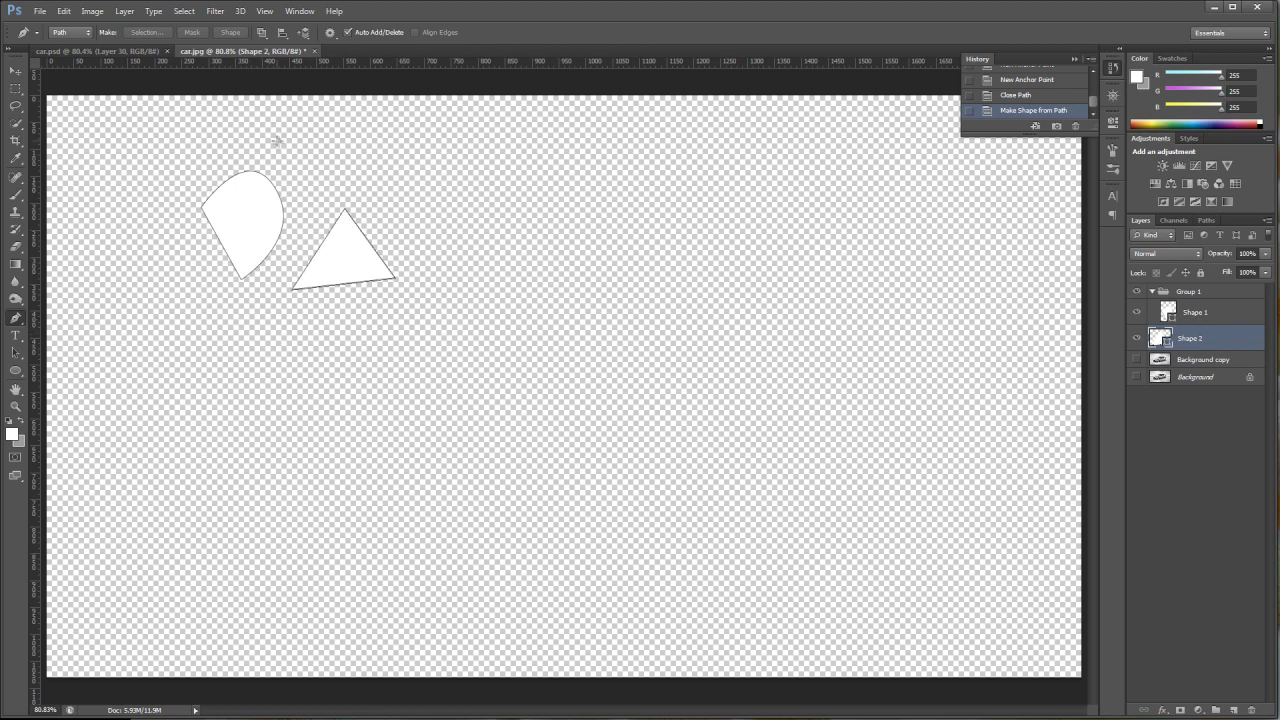
# Step back in History to the New Group and Blending Change states, removing the practice shapes
pyautogui.scroll(2, 1094, 108)
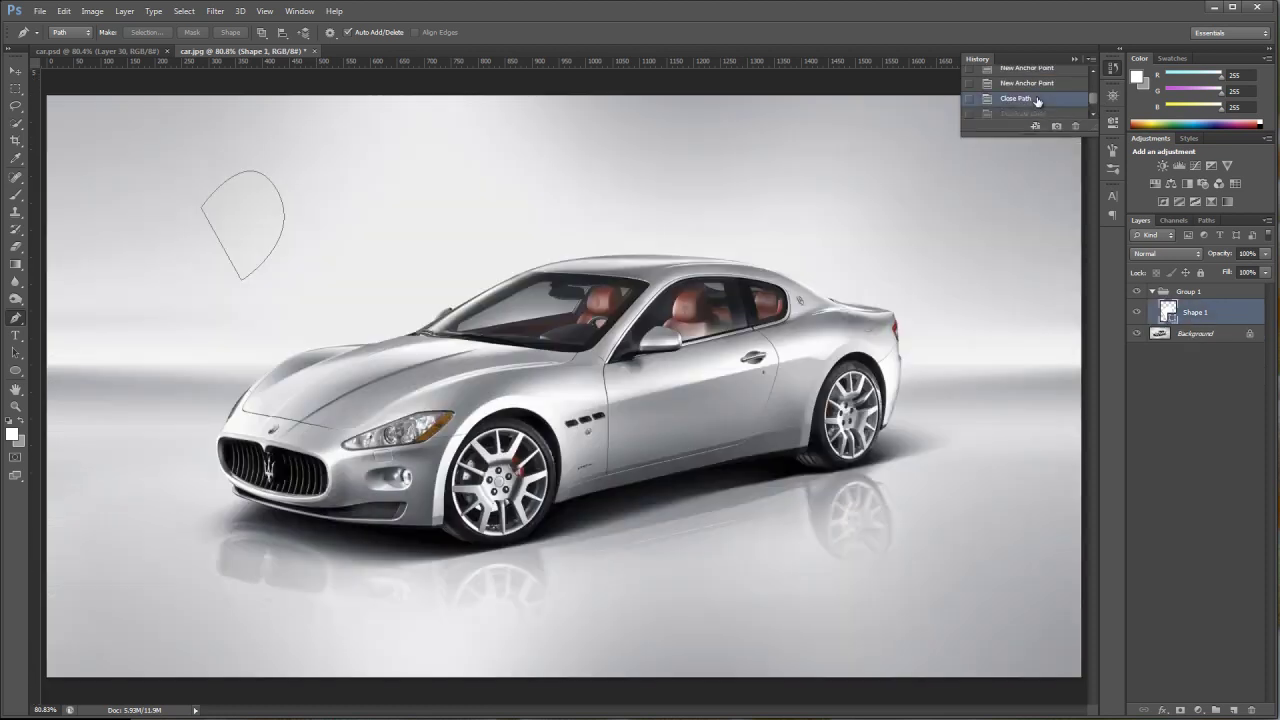
pyautogui.click(1037, 100)
pyautogui.scroll(1, 1030, 96)
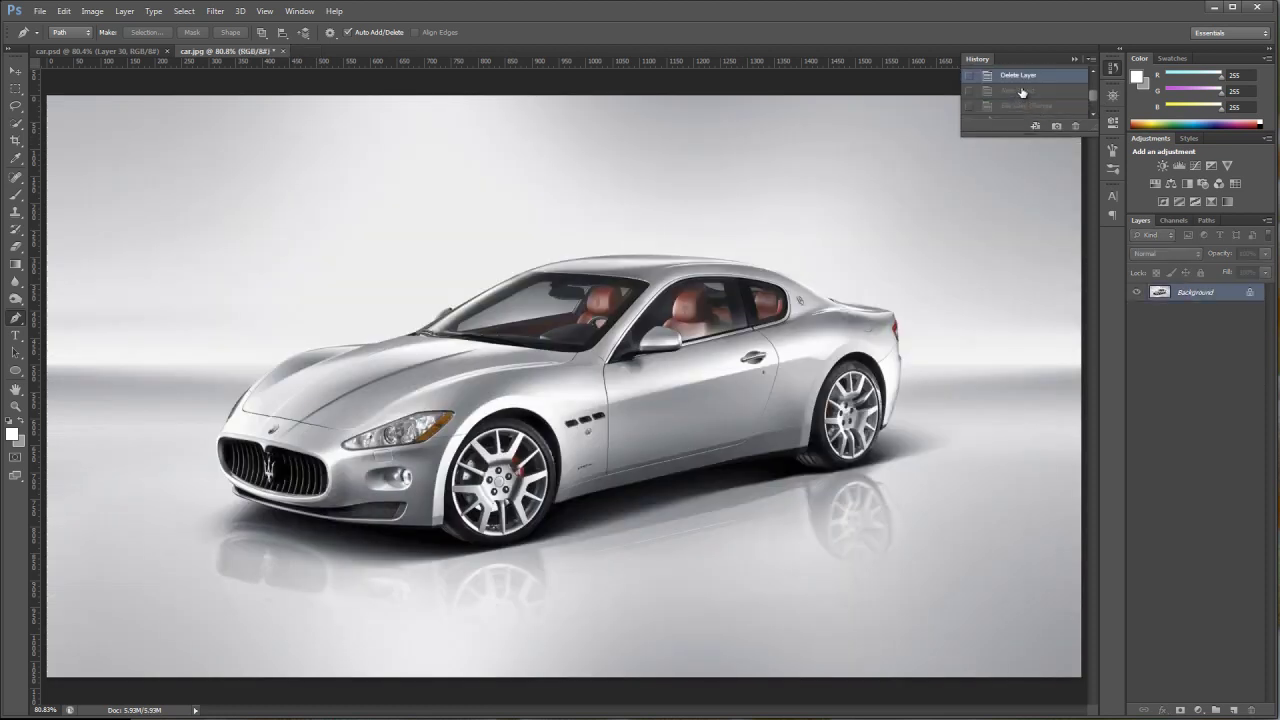
pyautogui.click(1022, 91)
pyautogui.click(1024, 106)
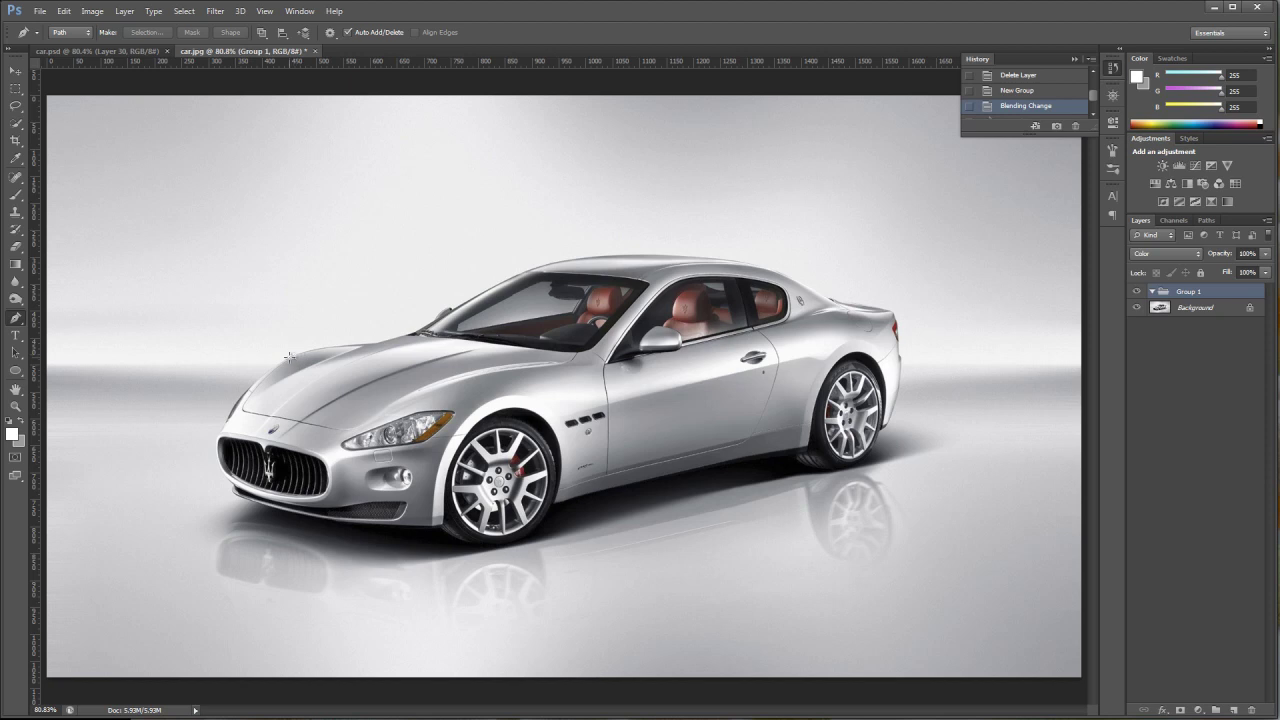
# Place six straight anchors along the grille, hood, windshield base, roof top and rear deck
pyautogui.click(219, 432)
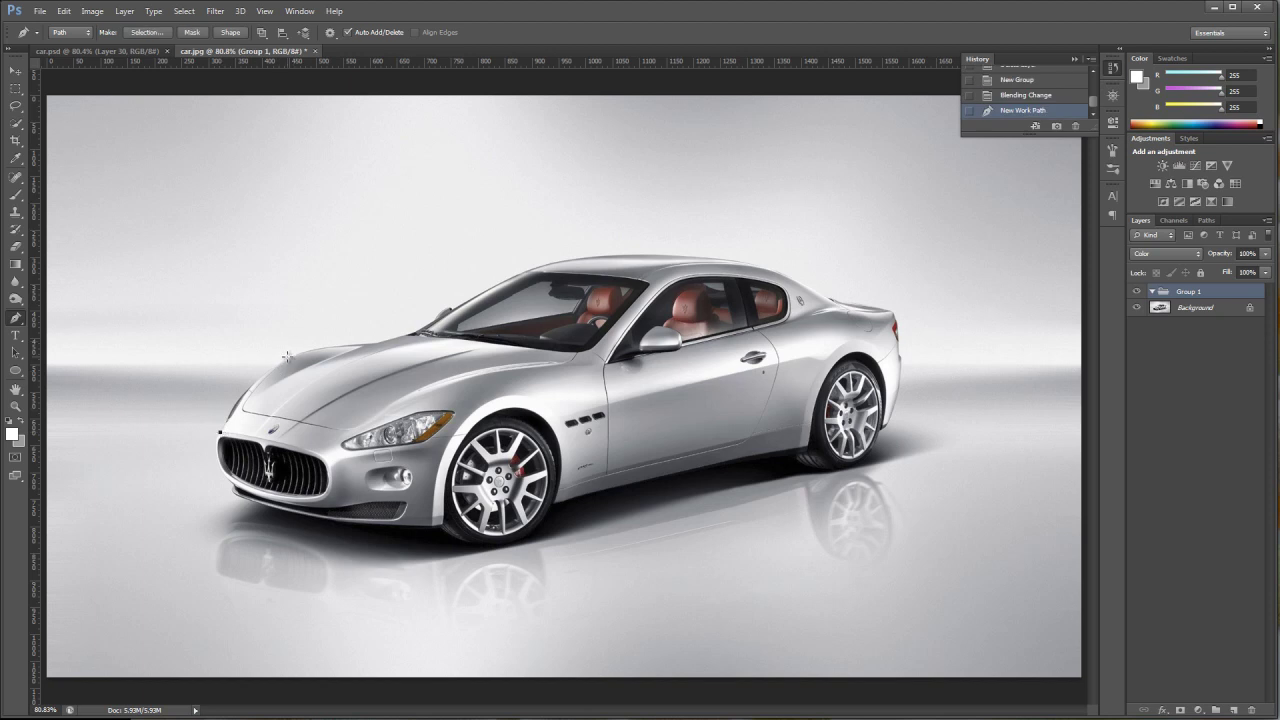
pyautogui.click(287, 356)
pyautogui.click(377, 342)
pyautogui.click(415, 330)
pyautogui.click(683, 255)
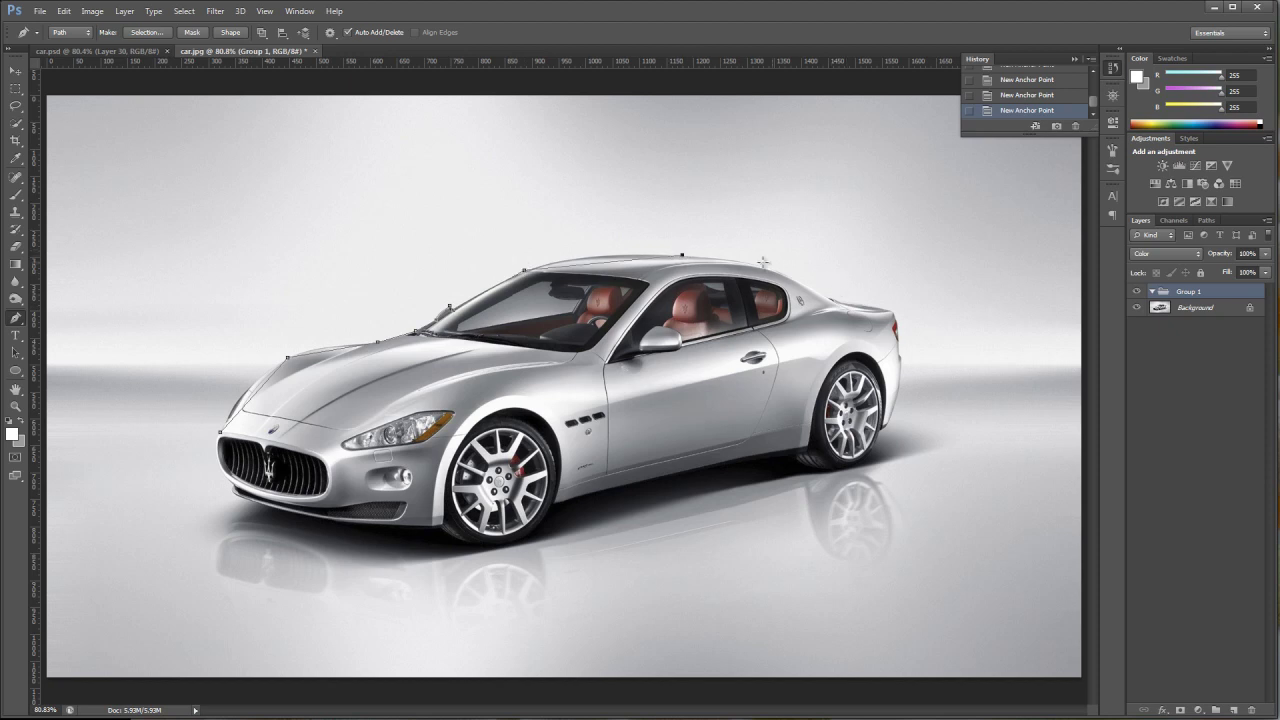
pyautogui.click(828, 296)
pyautogui.click(15, 406)
# Zoom in on the car's rear and add two anchors along the rear deck
pyautogui.moveTo(791, 237); pyautogui.dragTo(1054, 490)
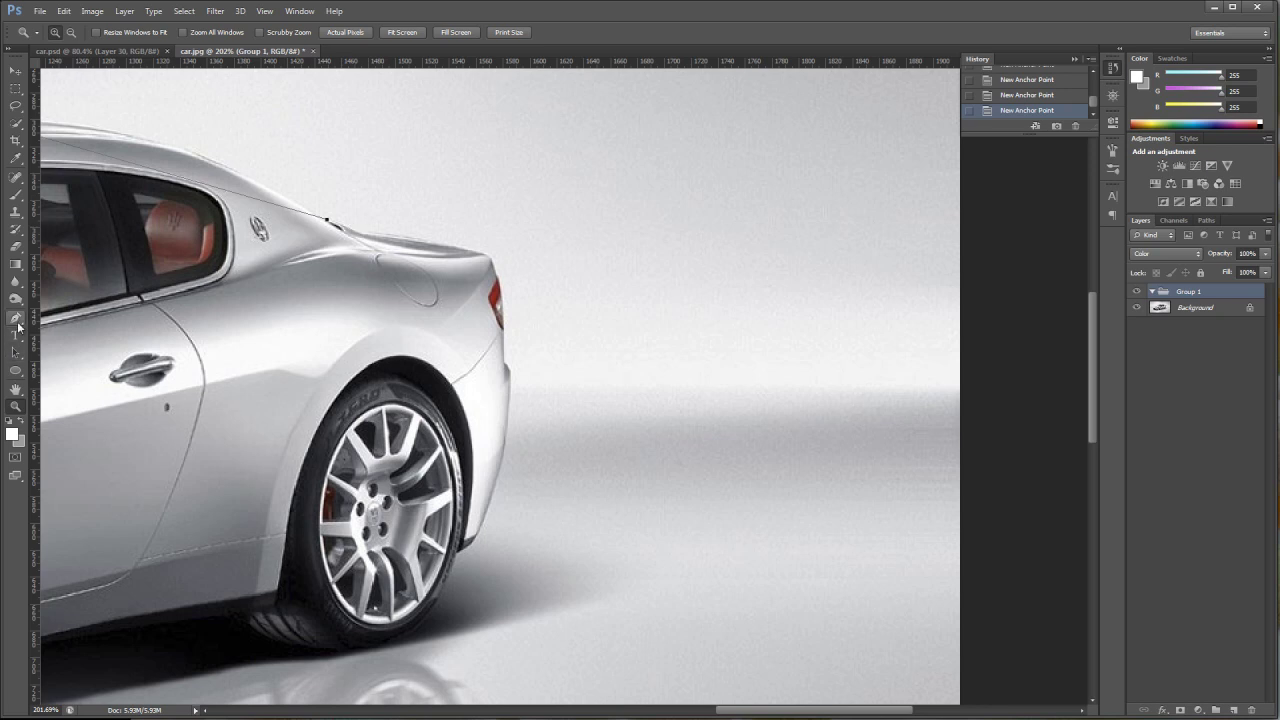
pyautogui.click(16, 319)
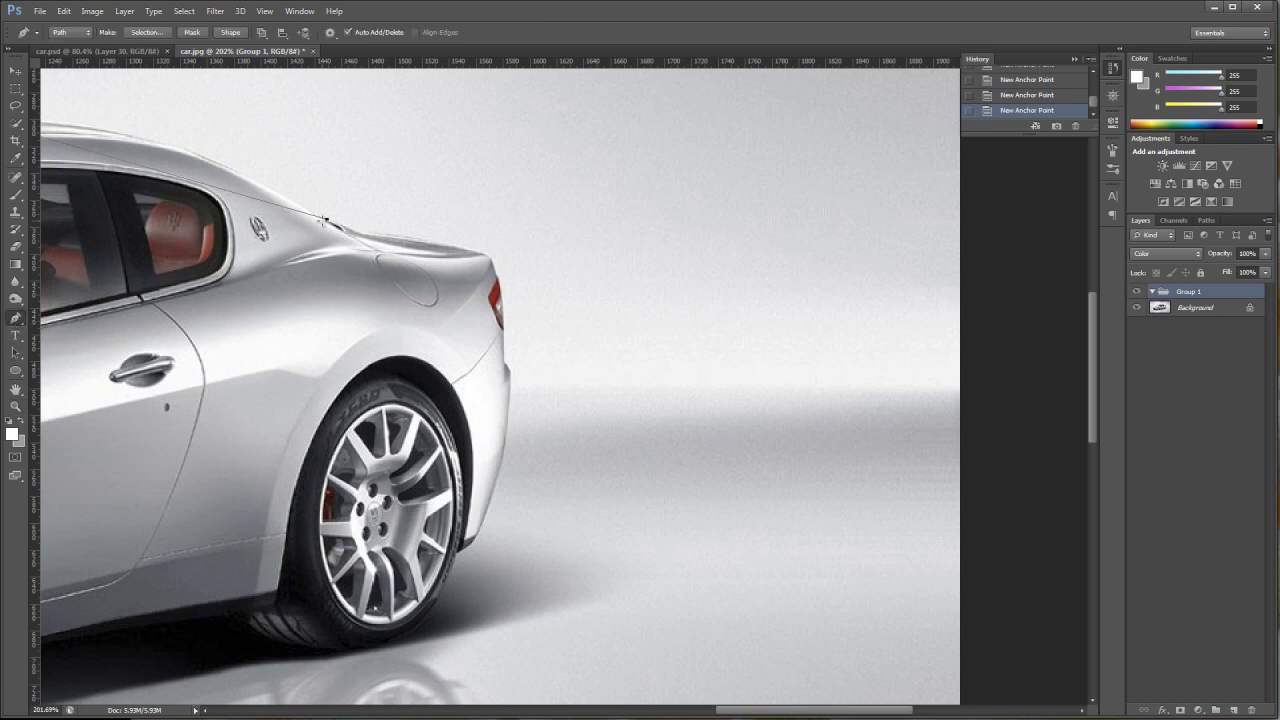
pyautogui.click(327, 219)
pyautogui.click(356, 230)
# Continue anchors from the rear corner down the bumper to the bottom of the rear tyre
pyautogui.click(482, 252)
pyautogui.click(504, 358)
pyautogui.click(510, 372)
pyautogui.click(503, 447)
pyautogui.click(475, 542)
pyautogui.scroll(-5, 458, 600)
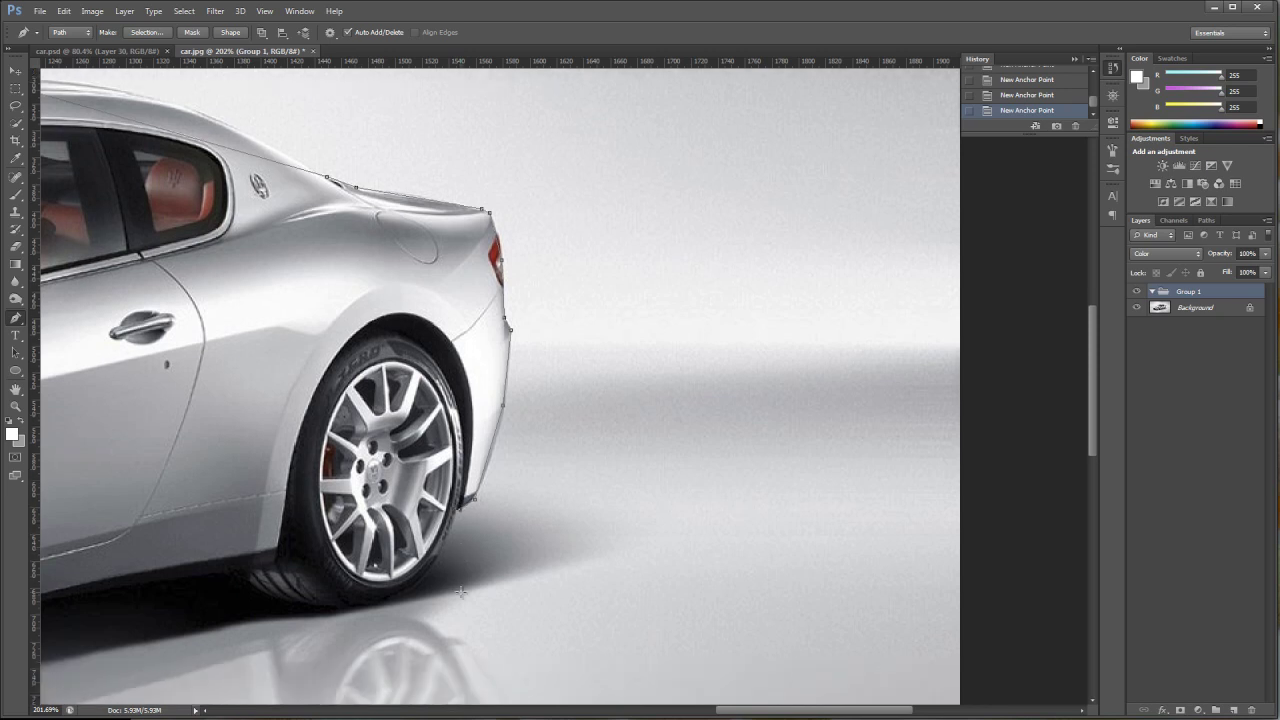
pyautogui.scroll(-2, 460, 592)
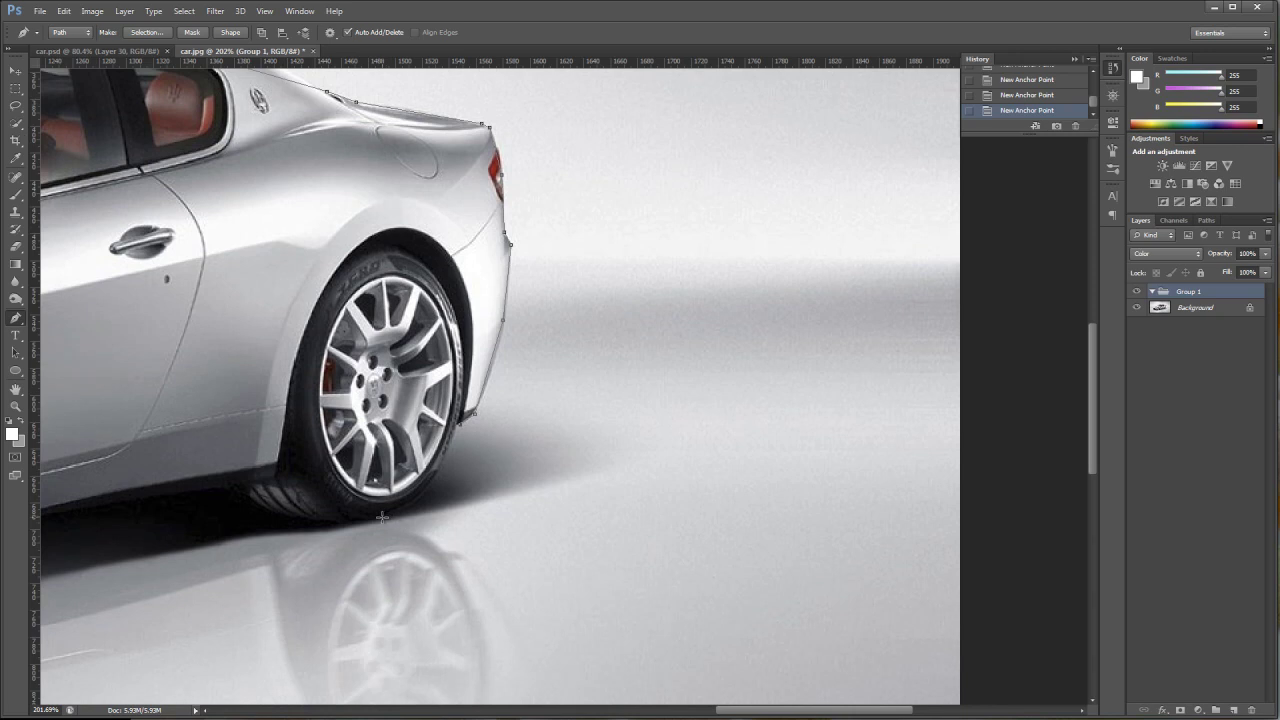
pyautogui.click(381, 517)
# Place straight anchors along the tyre-sill shadow and door underside toward the front
pyautogui.click(237, 487)
pyautogui.moveTo(735, 712); pyautogui.dragTo(623, 714)
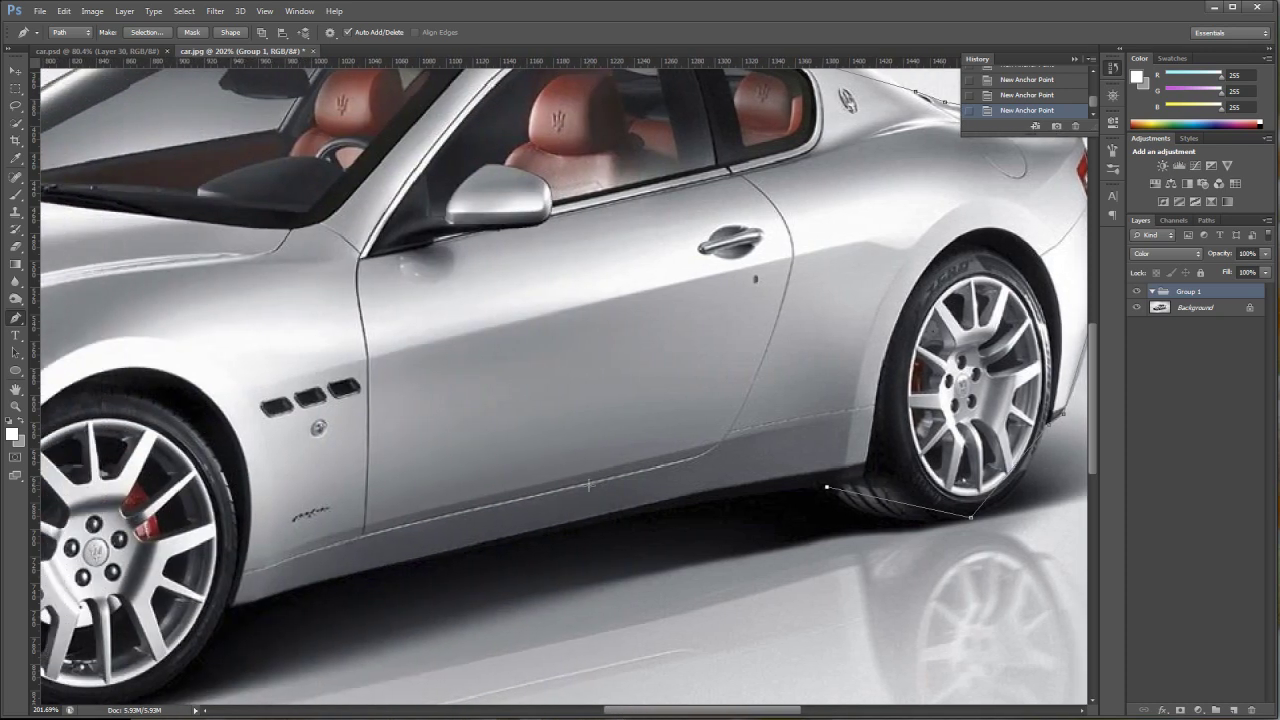
pyautogui.click(557, 537)
pyautogui.click(231, 608)
pyautogui.moveTo(722, 712); pyautogui.dragTo(660, 712)
pyautogui.scroll(-1, 577, 570)
pyautogui.scroll(-1, 577, 570)
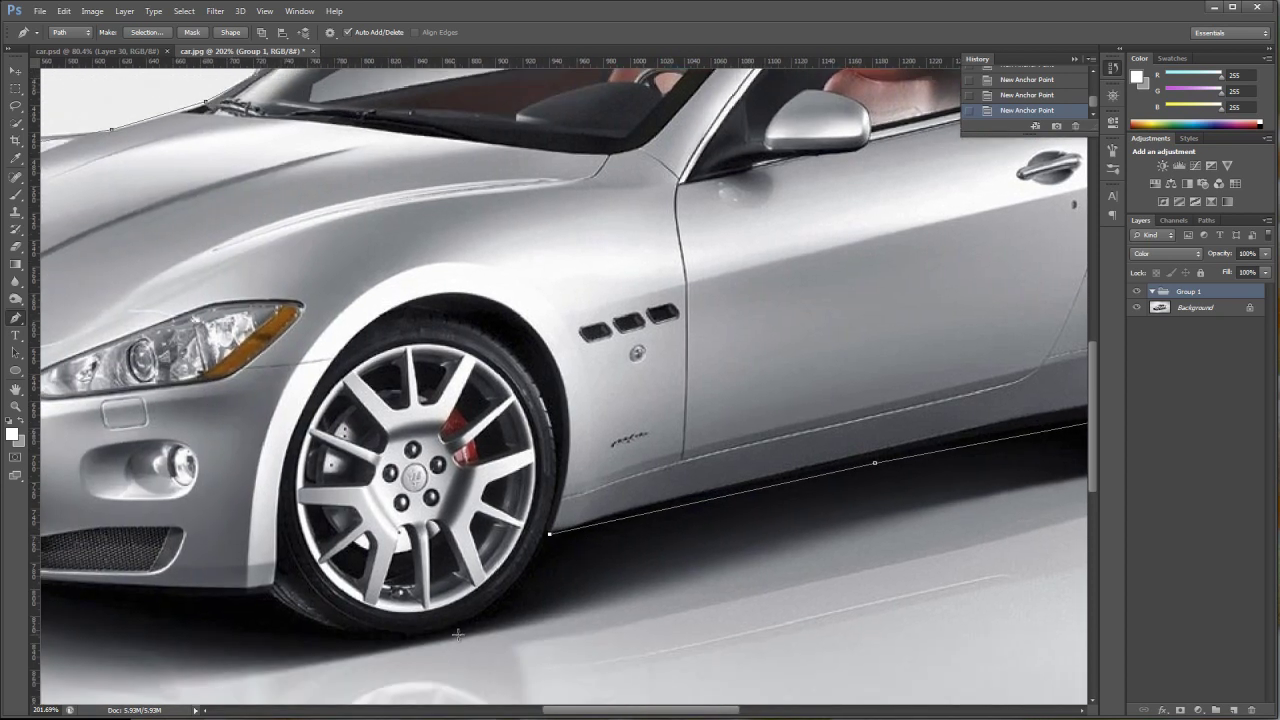
# Add anchors behind and under the front wheel and along the bumper, closing at the grille corner
pyautogui.click(432, 632)
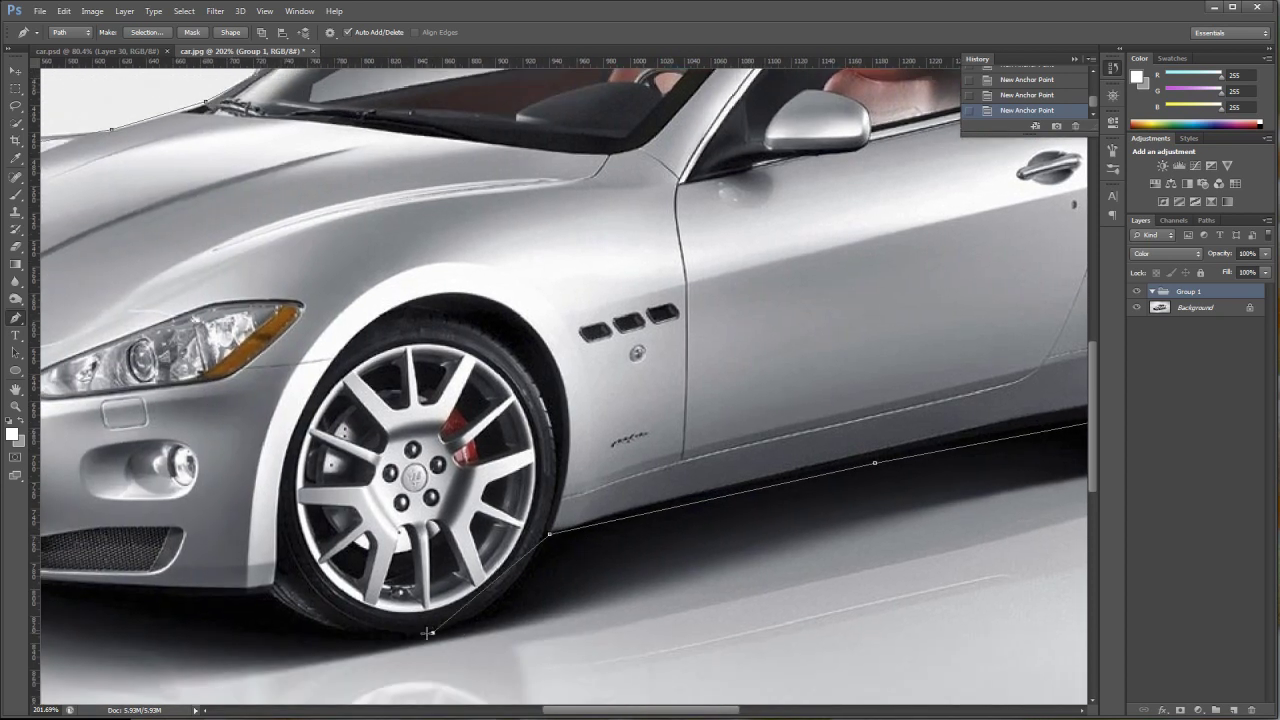
pyautogui.click(266, 594)
pyautogui.moveTo(702, 714); pyautogui.dragTo(618, 712)
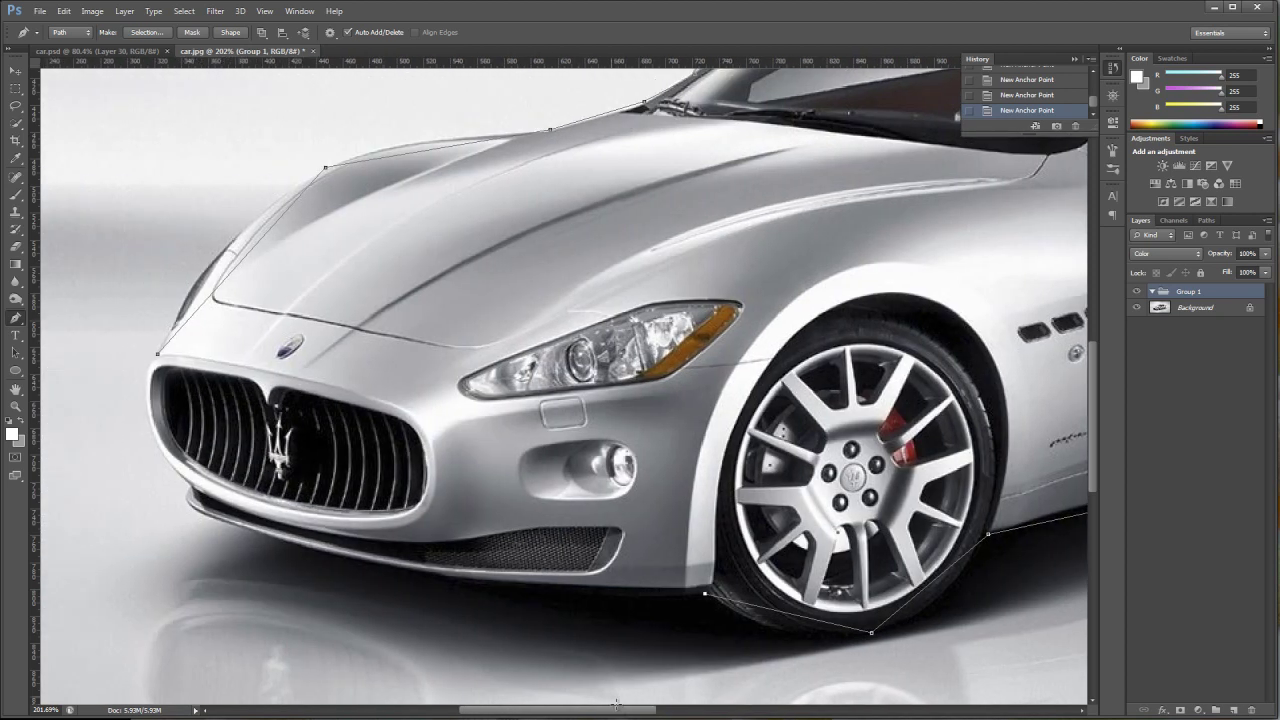
pyautogui.click(381, 566)
pyautogui.click(148, 425)
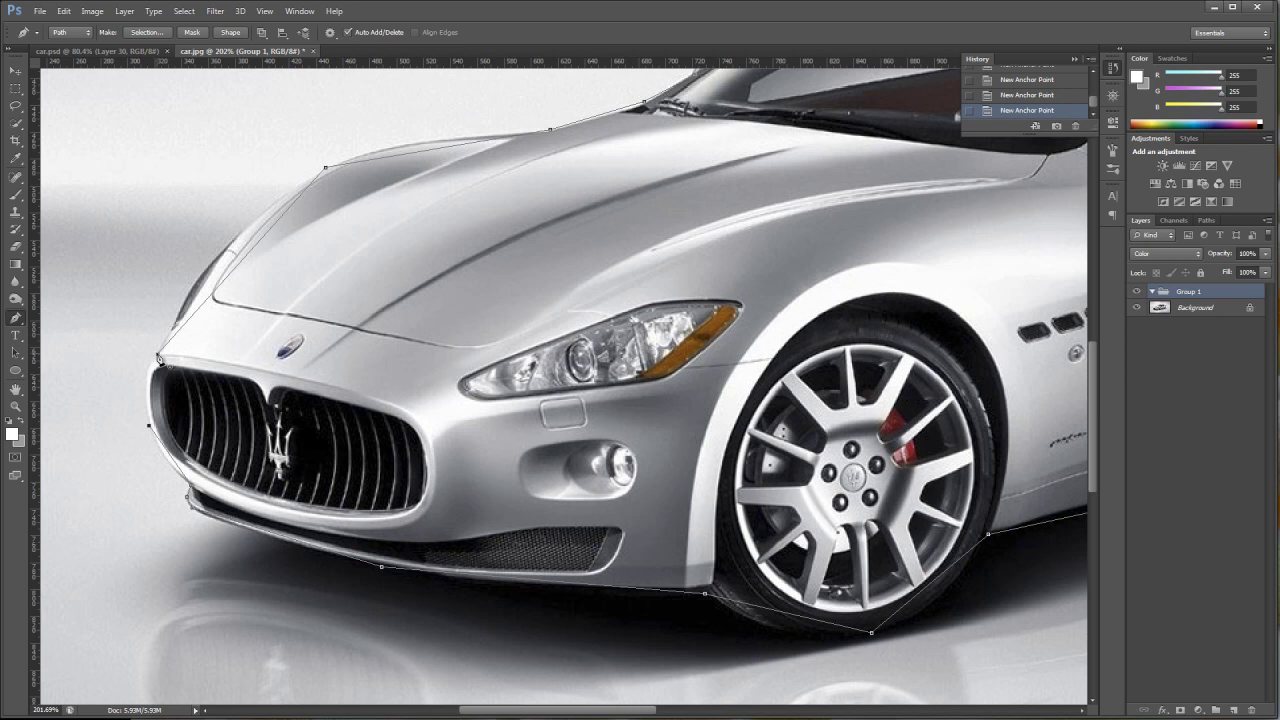
pyautogui.click(158, 358)
# Keep the Pen in Path mode and convert the closed outline into the Shape 1 layer
pyautogui.click(89, 35)
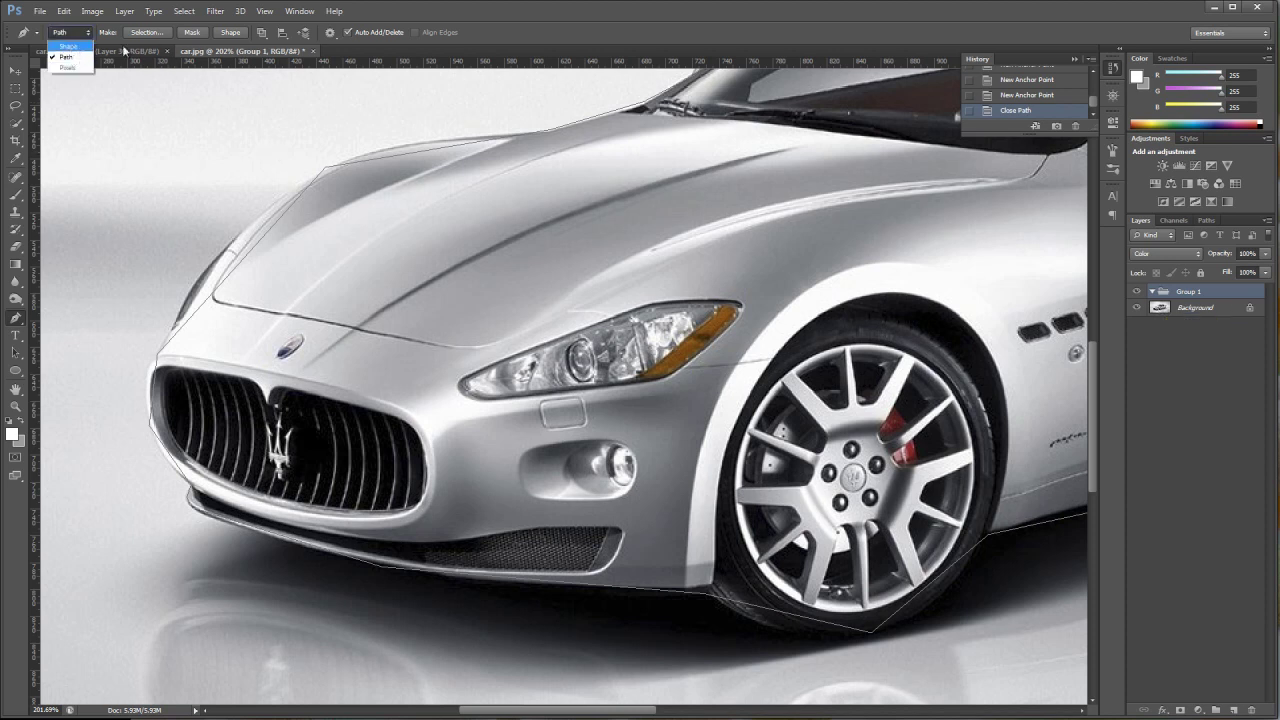
pyautogui.click(232, 38)
pyautogui.click(231, 33)
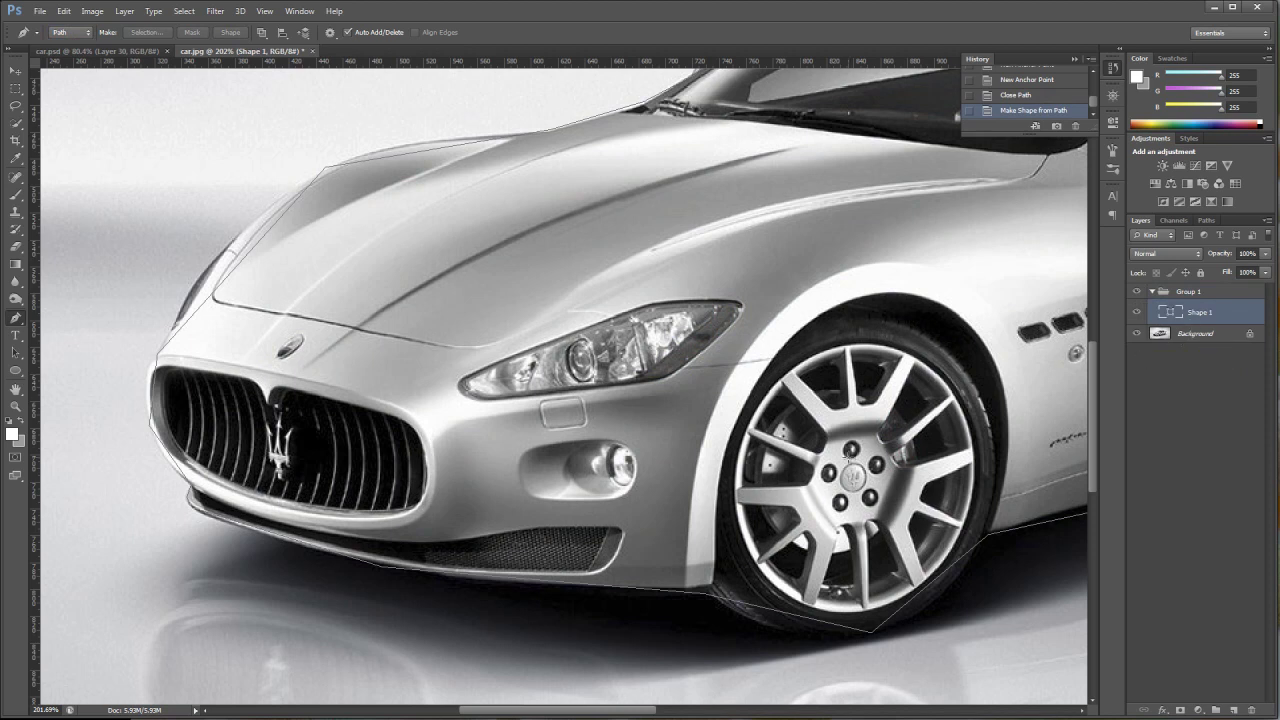
# View the image at 100%, fit it to the window, and hide the Background photo layer
pyautogui.doubleClick(15, 407)
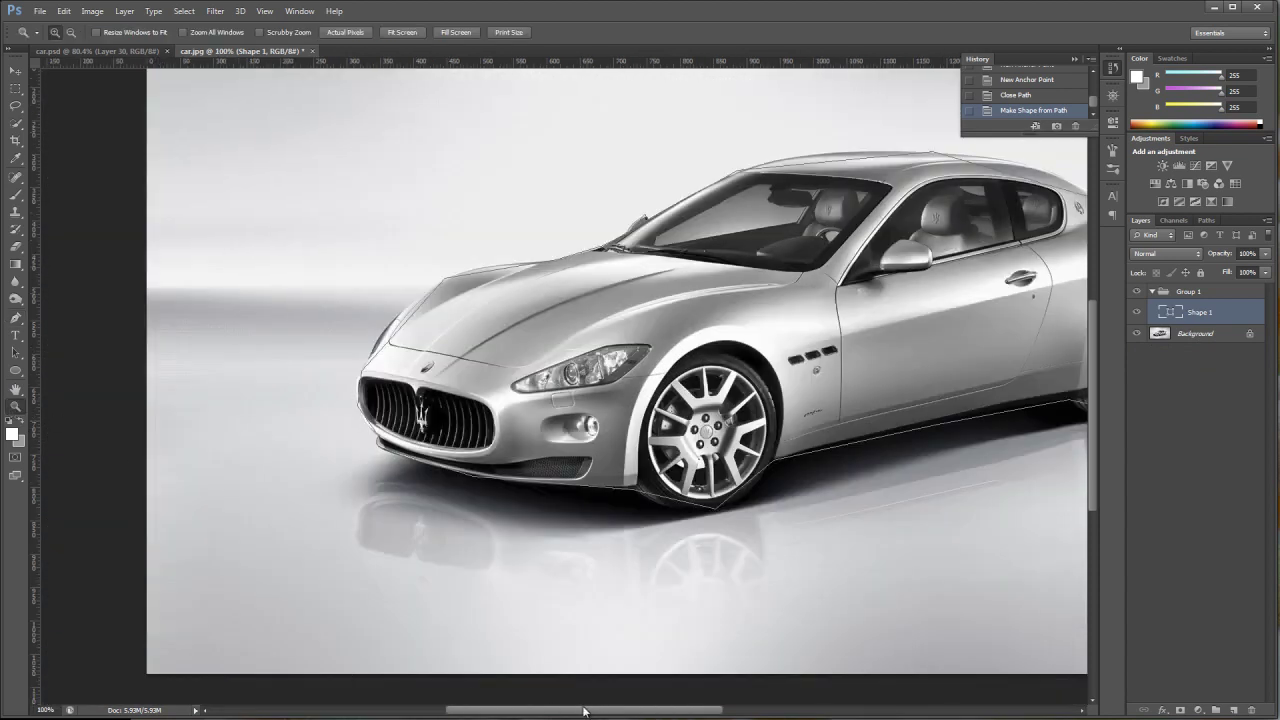
pyautogui.moveTo(586, 712); pyautogui.dragTo(623, 713)
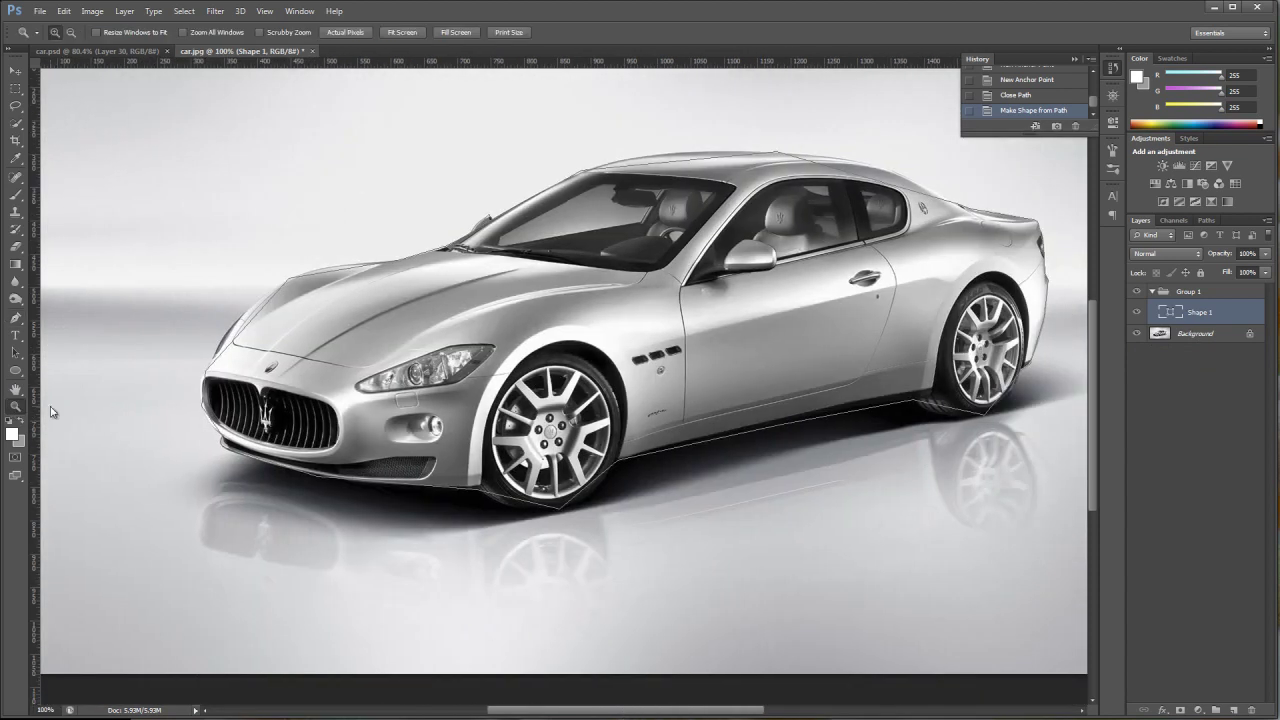
pyautogui.doubleClick(16, 390)
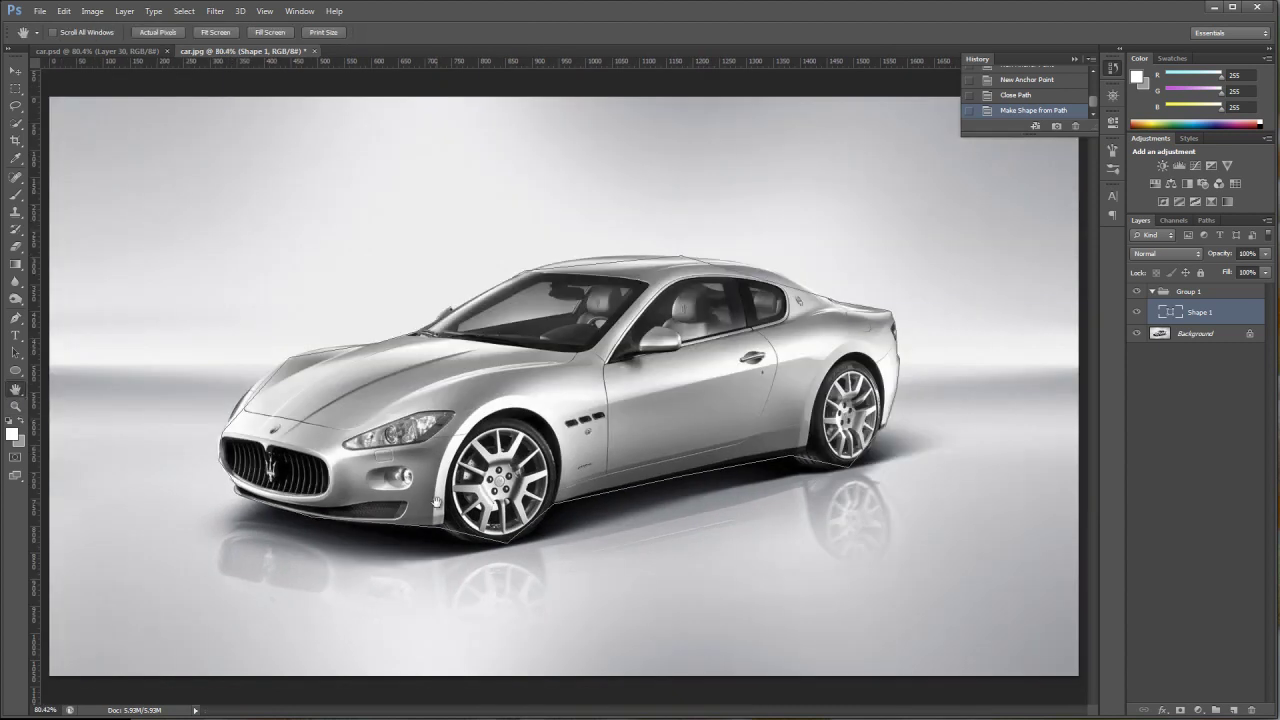
pyautogui.click(1136, 334)
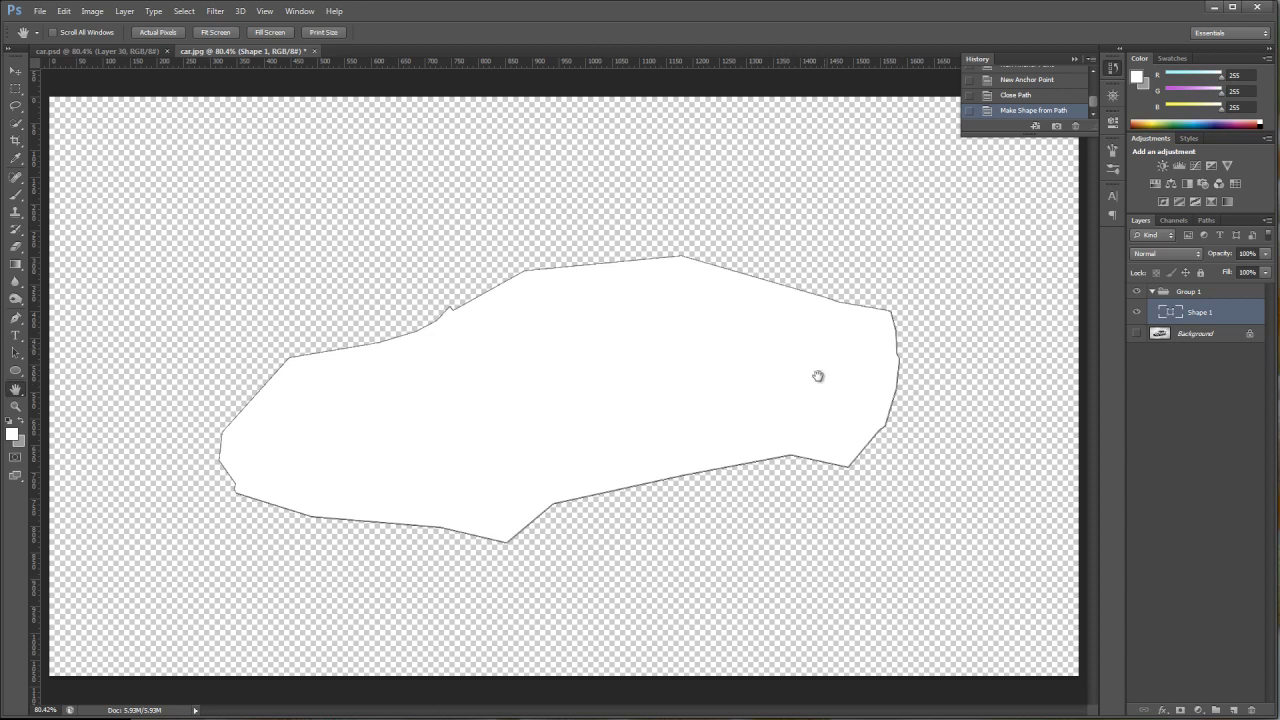
# Set Shape 1's fill to near-black in the Color Picker
pyautogui.doubleClick(1168, 313)
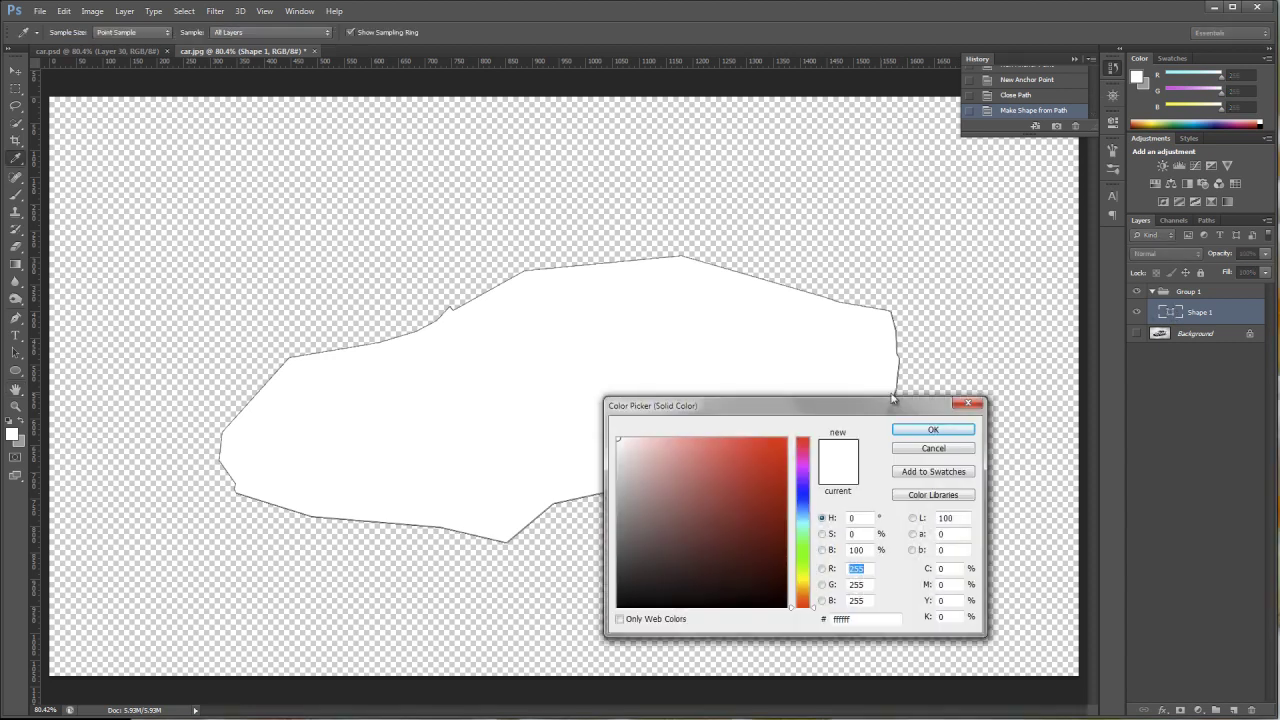
pyautogui.moveTo(859, 417); pyautogui.dragTo(979, 282)
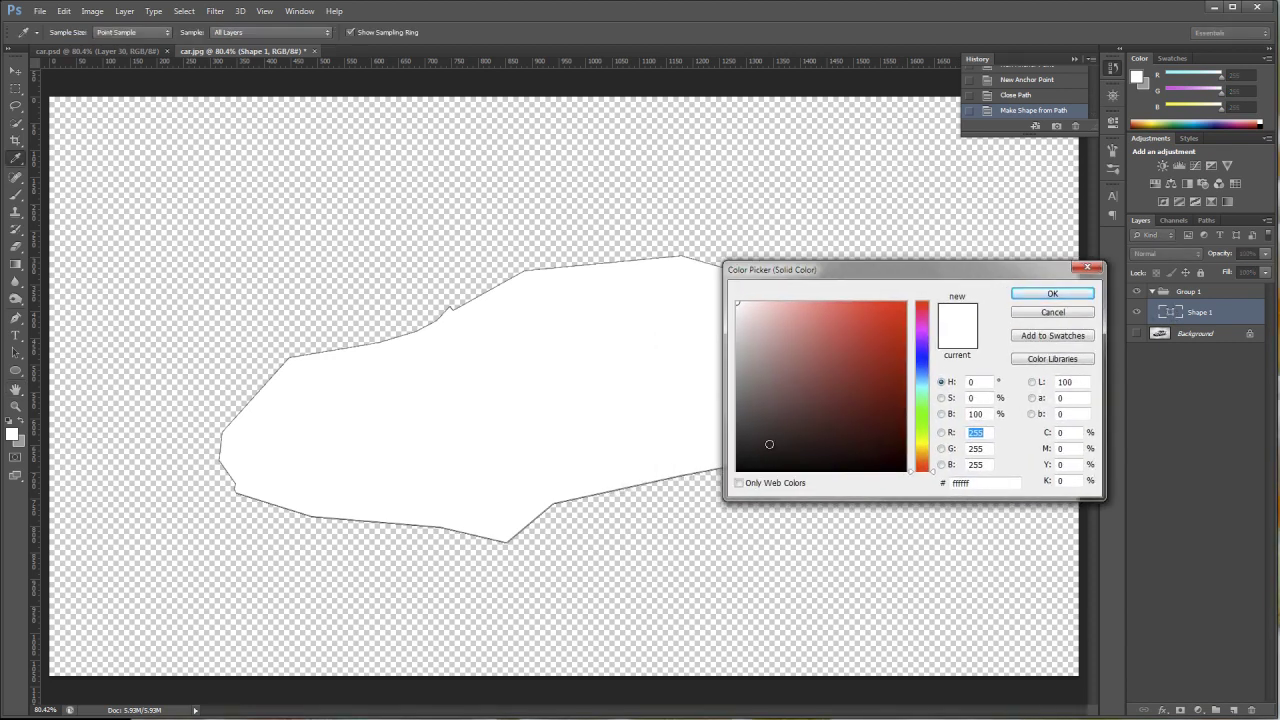
pyautogui.click(737, 470)
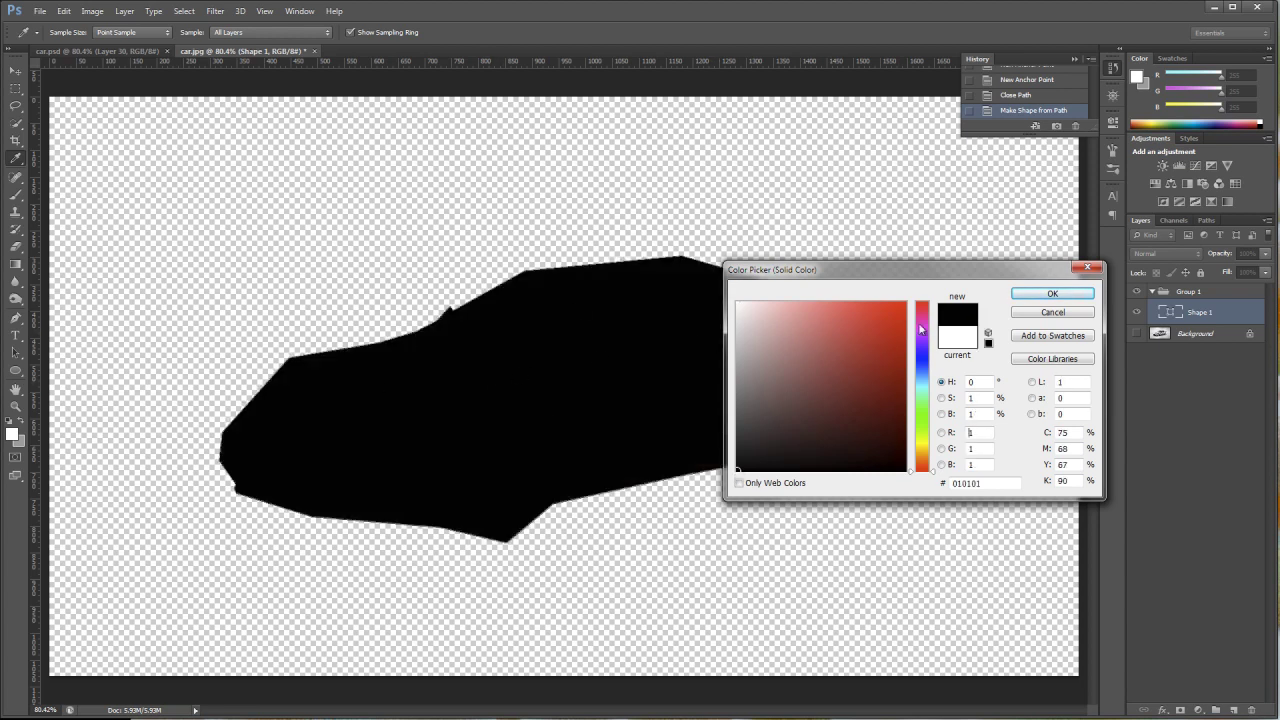
pyautogui.click(1063, 296)
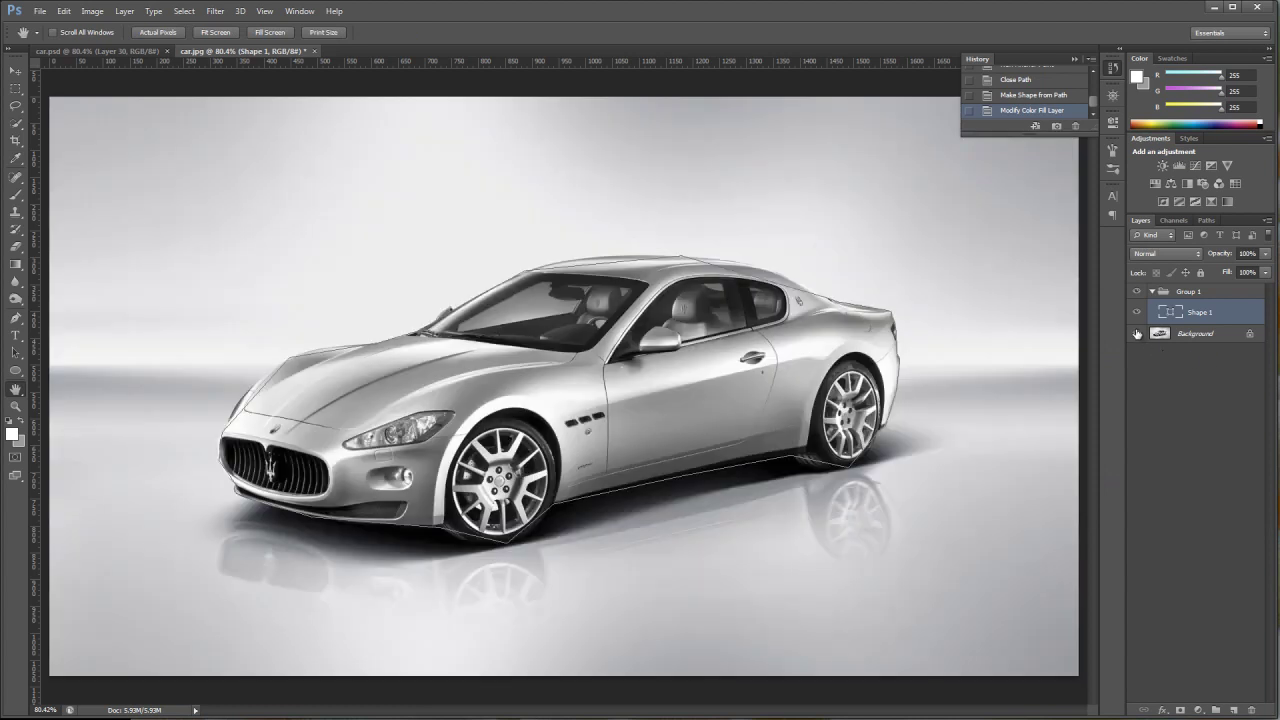
# Show the car photo again and resample Shape 1's fill from the dark front tyre as #010101
pyautogui.click(1137, 334)
pyautogui.doubleClick(1168, 312)
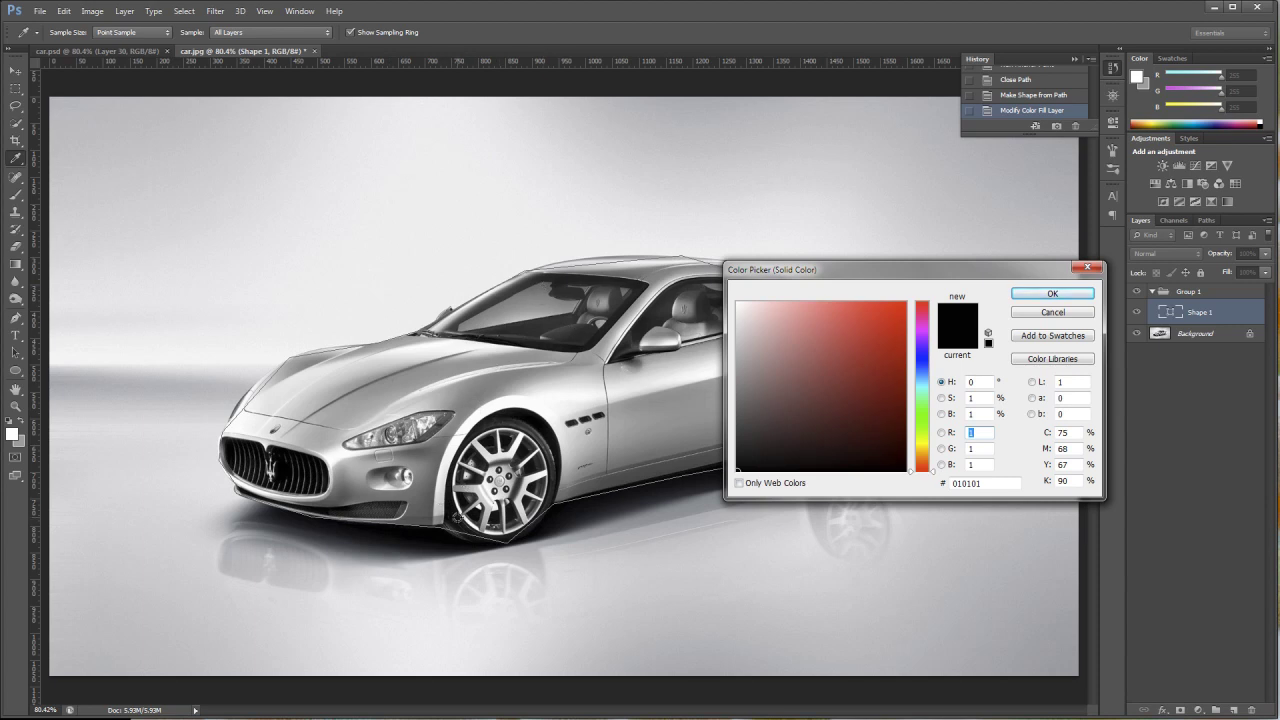
pyautogui.click(456, 515)
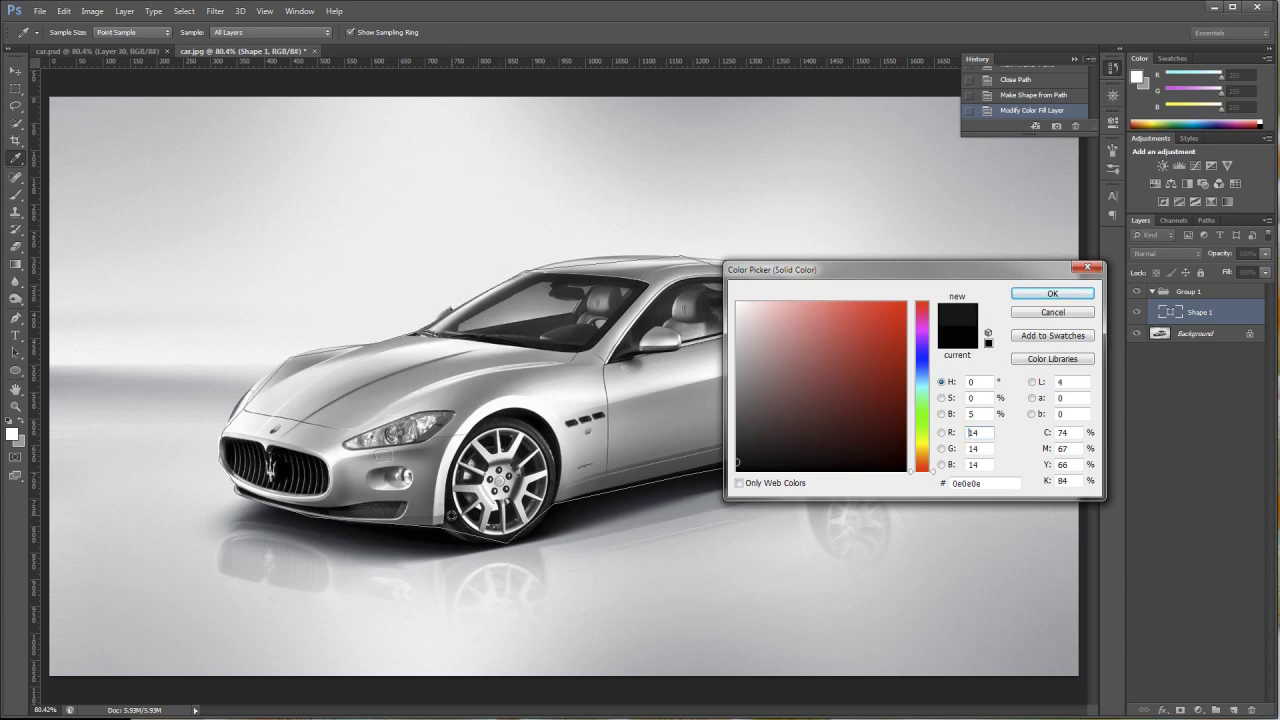
pyautogui.click(426, 540)
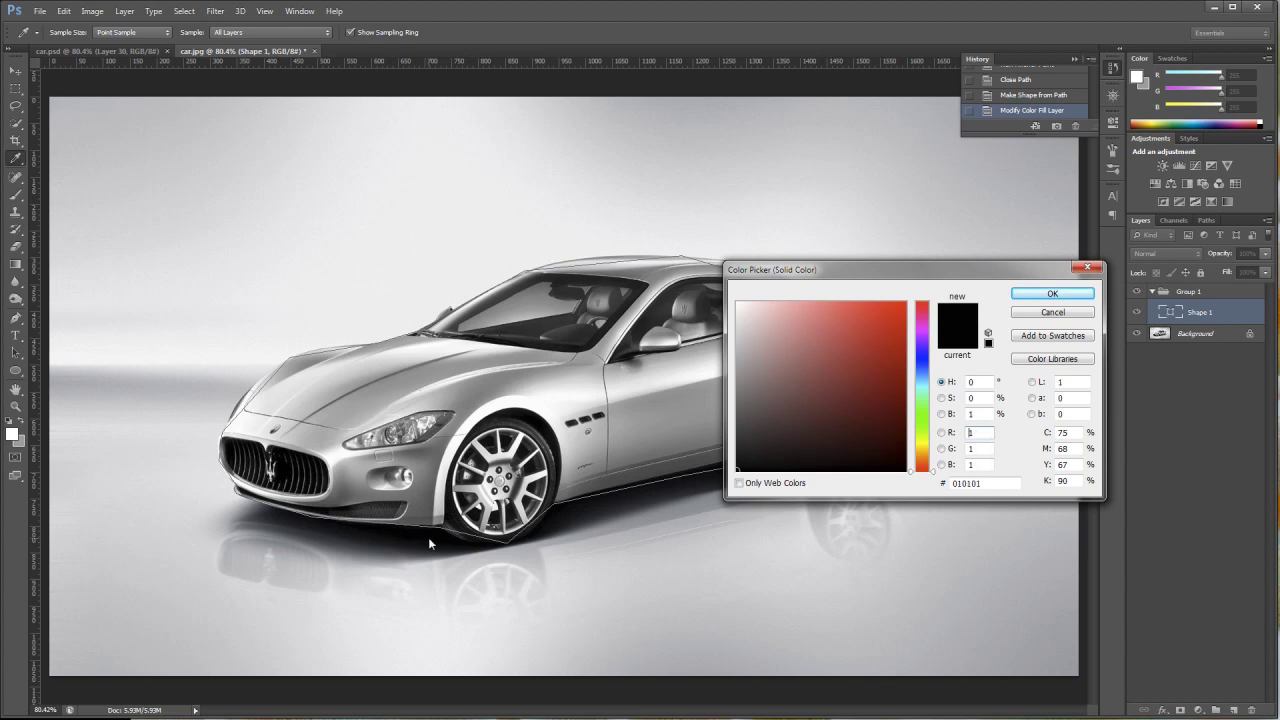
pyautogui.click(1052, 294)
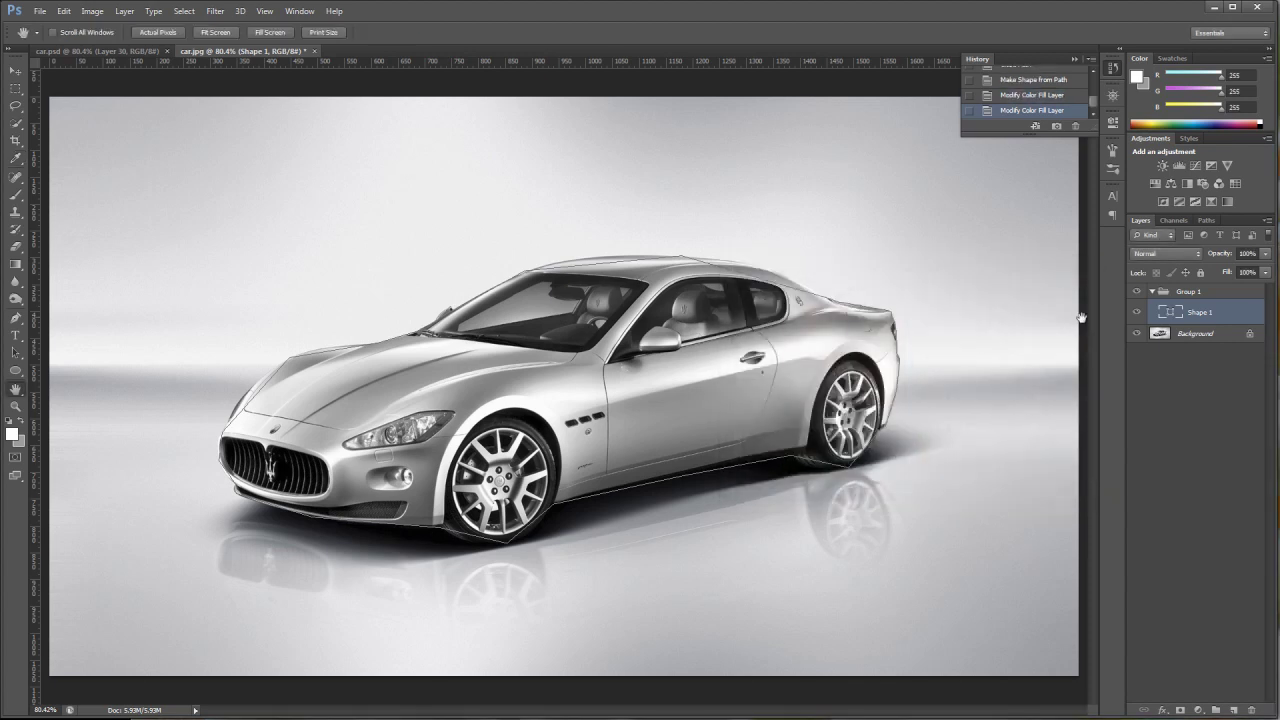
pyautogui.click(1136, 334)
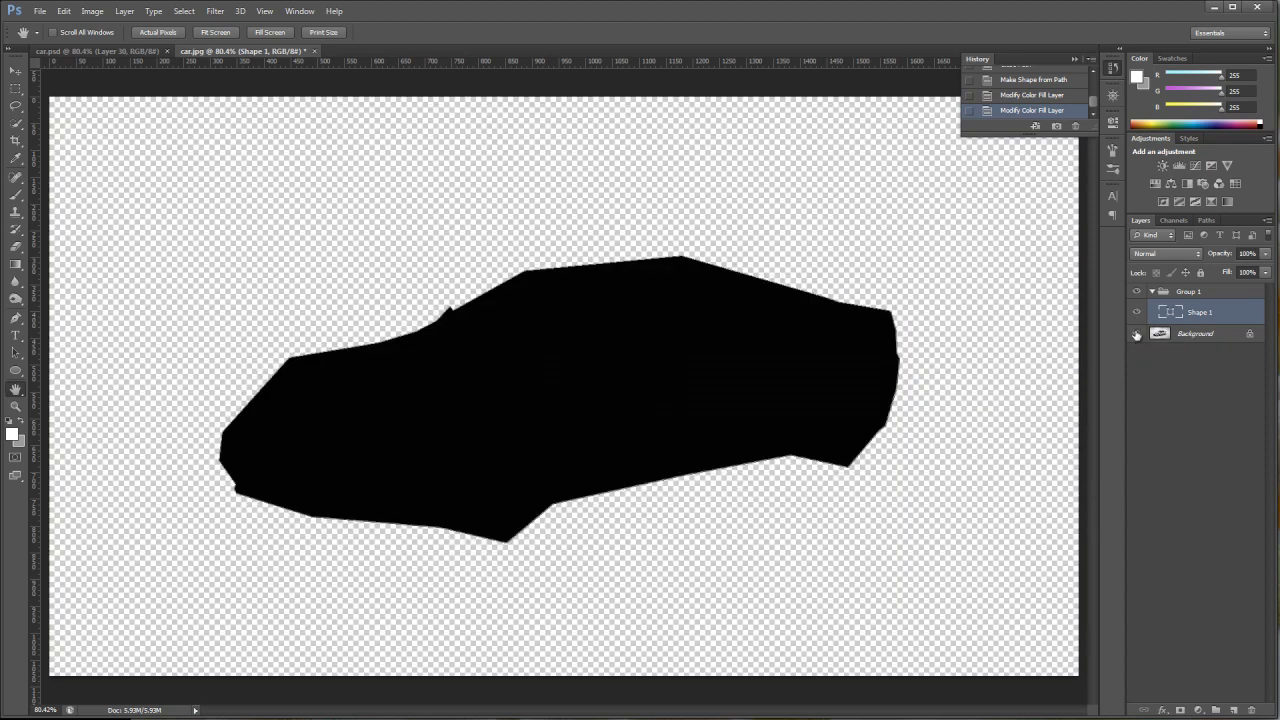
pyautogui.click(1136, 334)
pyautogui.click(1136, 334)
pyautogui.click(1136, 334)
pyautogui.click(1136, 334)
pyautogui.click(1136, 334)
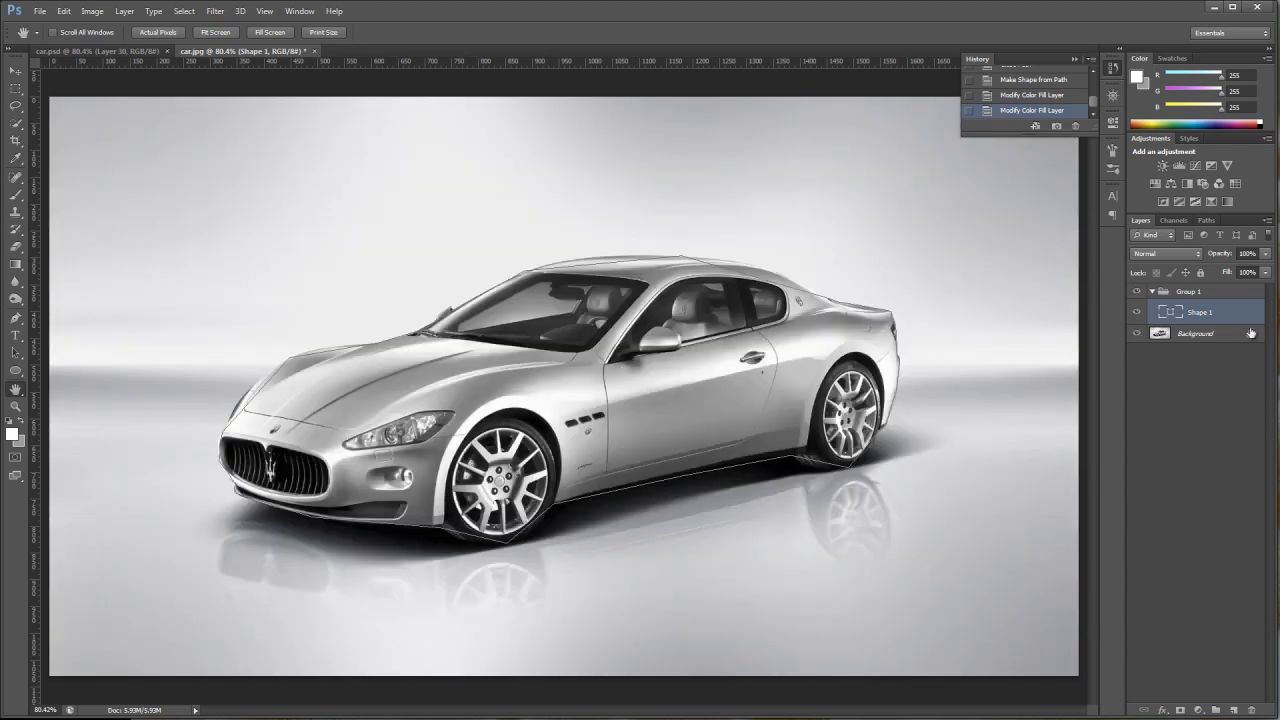